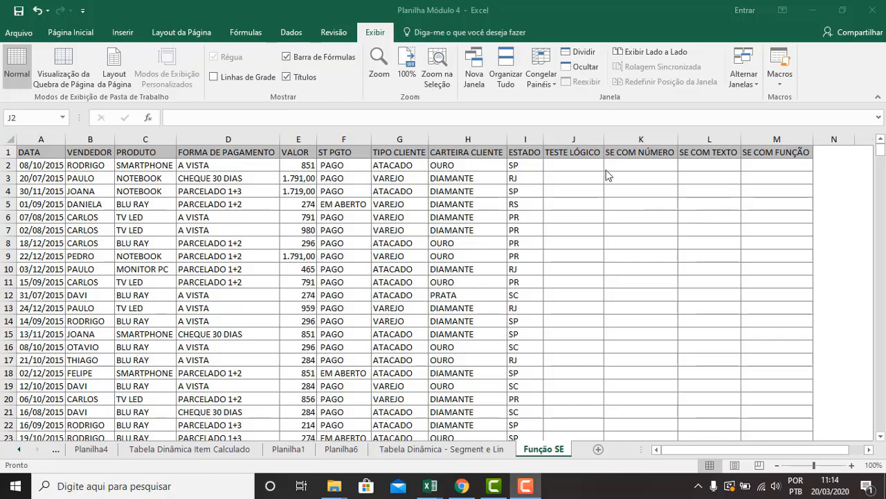
# Step: Review the header row from DATA across to the TESTE LÓGICO, SE COM NÚMERO, SE COM TEXTO and SE COM FUNÇÃO columns
pyautogui.click(573, 152)
pyautogui.click(459, 151)
pyautogui.press('Home')
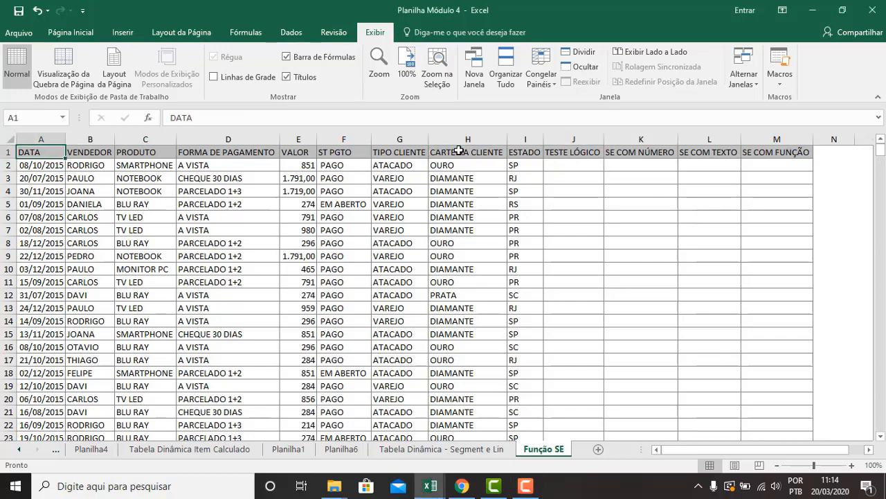
pyautogui.press('Right')
pyautogui.press('Right')
pyautogui.press('Right')
pyautogui.press('Right')
pyautogui.press('Right')
pyautogui.press('Right')
pyautogui.press('Right')
pyautogui.press('Right')
pyautogui.press('Right')
pyautogui.hotkey('shift', 'Right')
pyautogui.hotkey('shift', 'Right')
pyautogui.hotkey('shift', 'Right')
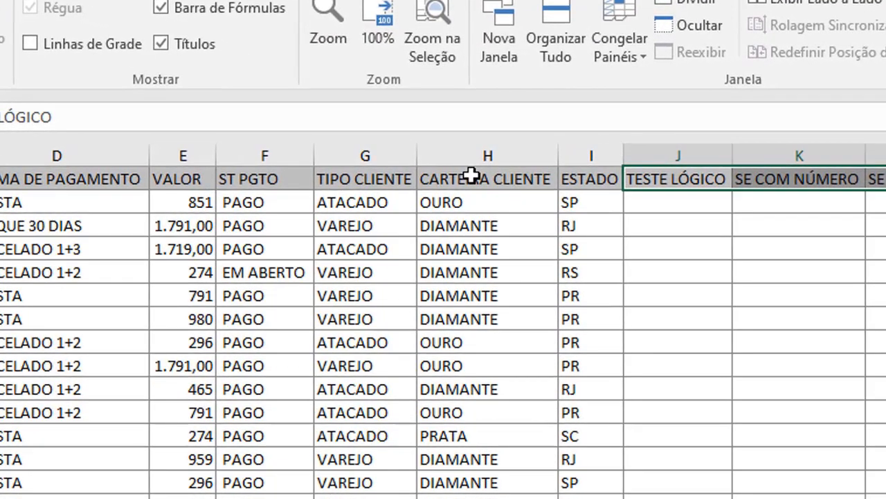
pyautogui.press('Down')
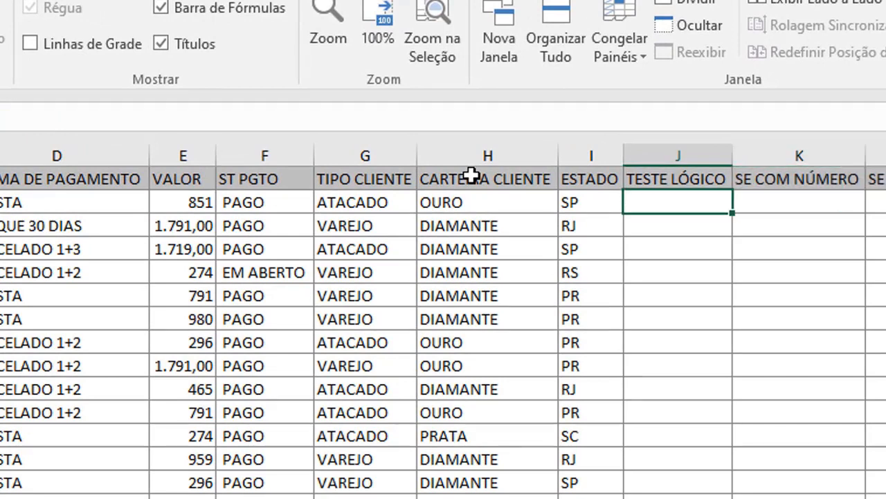
pyautogui.press('Up')
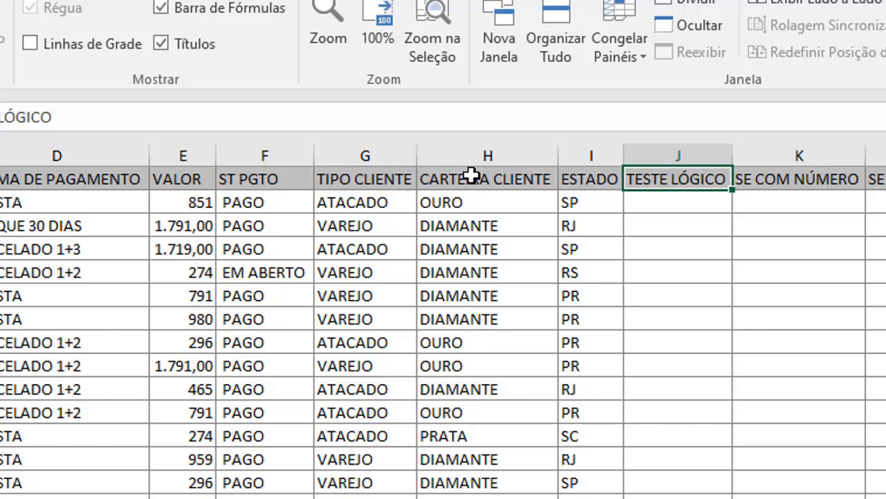
# Step: Begin an SE function in cell J2 to review its arguments, then reduce the entry to just the equals sign
pyautogui.press('Down')
pyautogui.write('=SE')
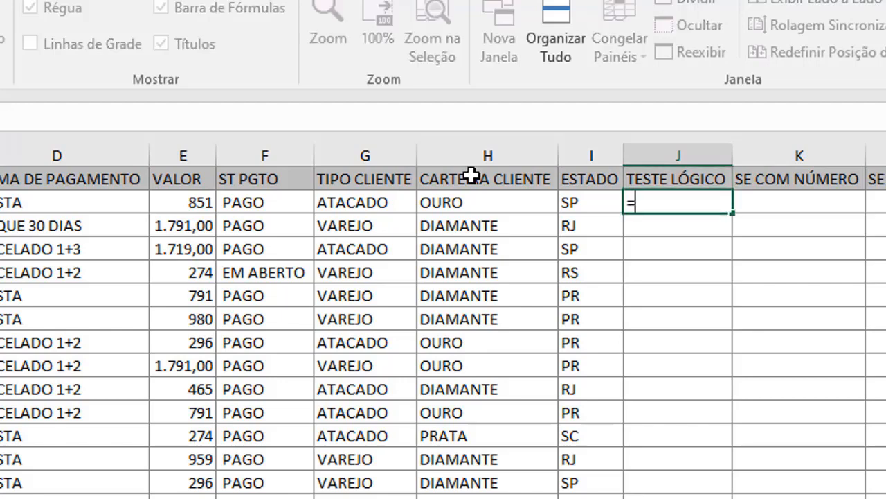
pyautogui.write('(')
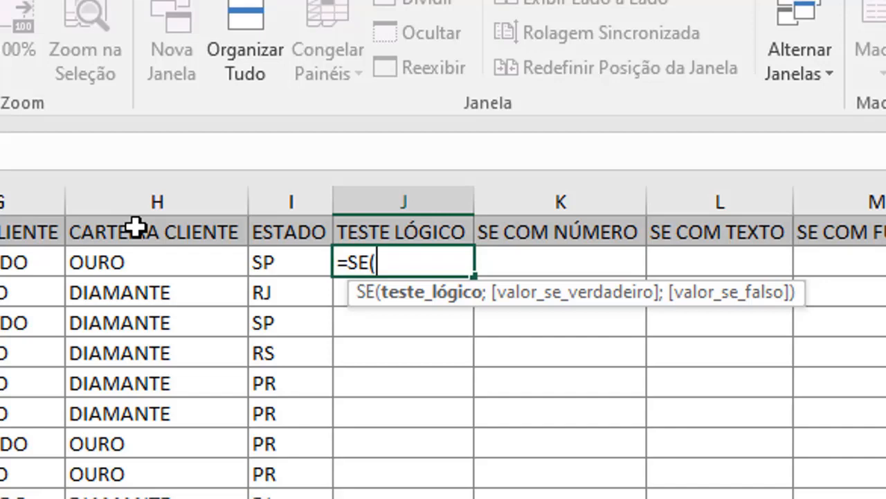
pyautogui.press('BackSpace')
pyautogui.press('BackSpace')
pyautogui.press('BackSpace')
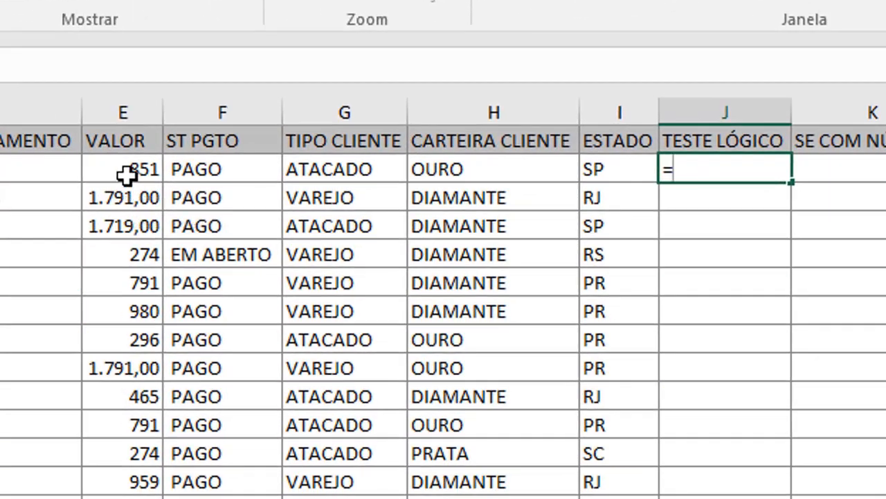
# Step: Complete the logical test in J2 as =E2>1000 and fill it down the TESTE LÓGICO column
pyautogui.click(126, 176)
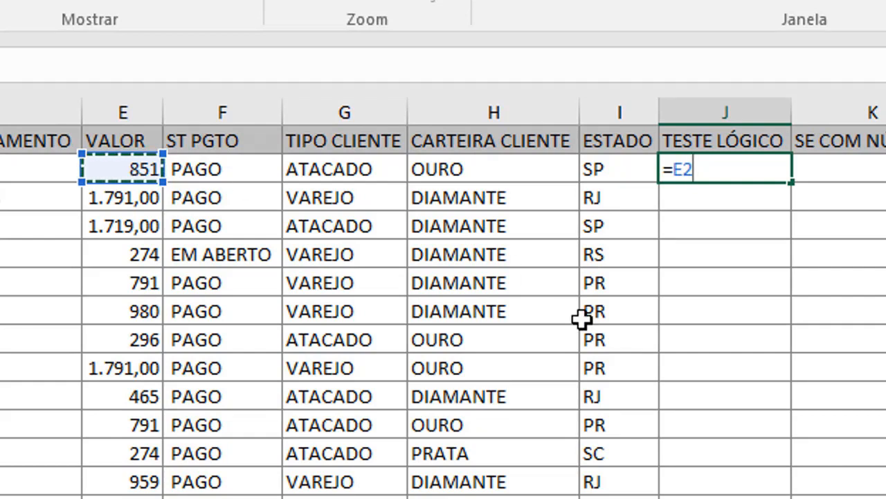
pyautogui.write('>')
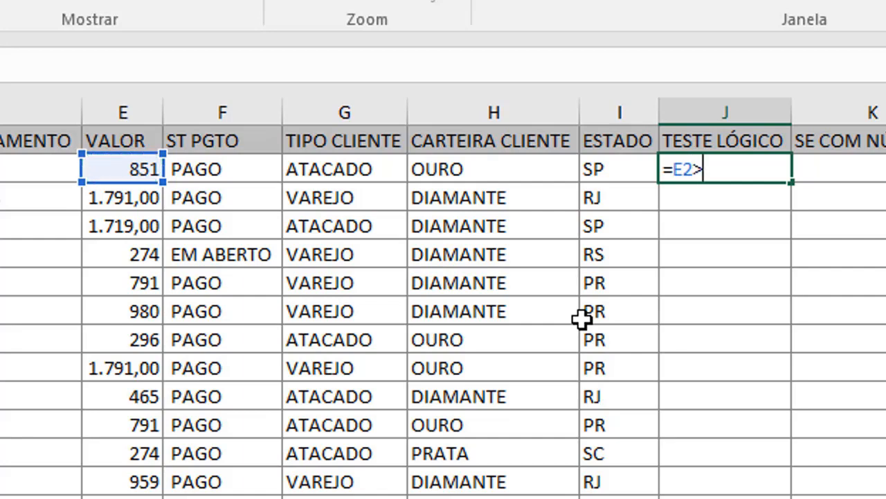
pyautogui.write('1000')
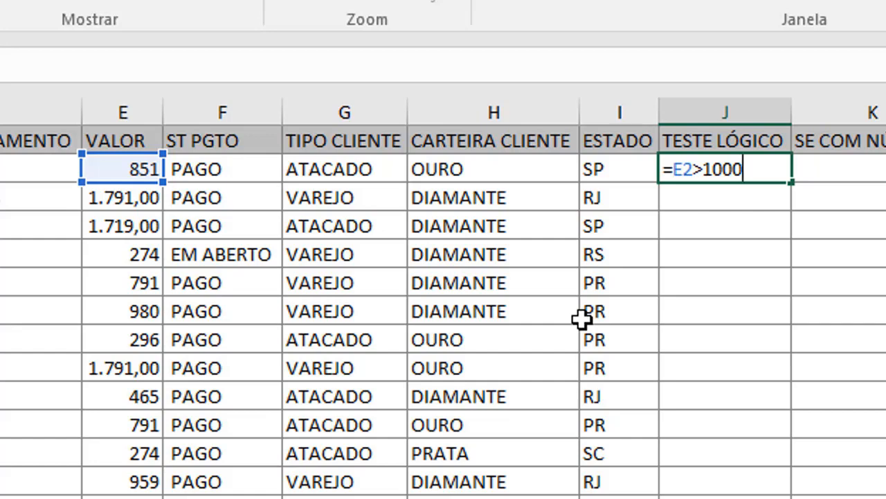
pyautogui.press('Return')
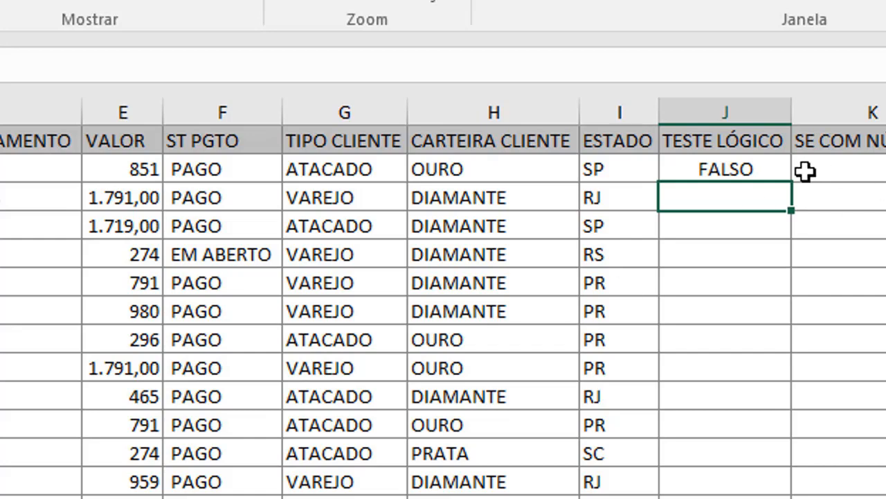
pyautogui.click(775, 169)
pyautogui.doubleClick(795, 184)
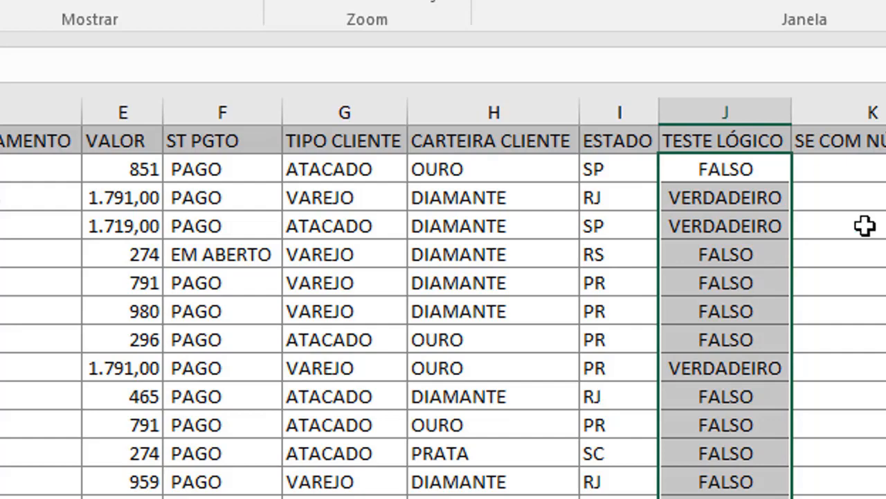
# Step: Enter =SE(E2>1000;"Grupo A";"Grupo B") in cell K2 under SE COM NÚMERO
pyautogui.click(880, 175)
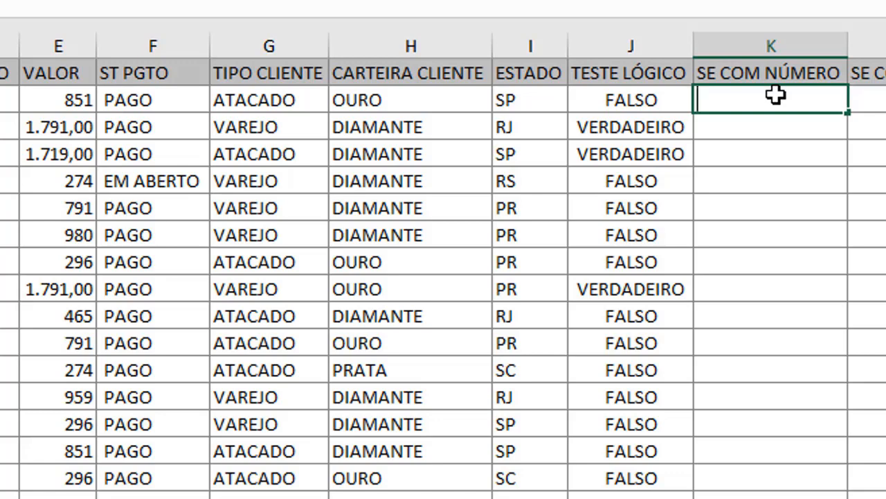
pyautogui.write('=')
pyautogui.write('se(')
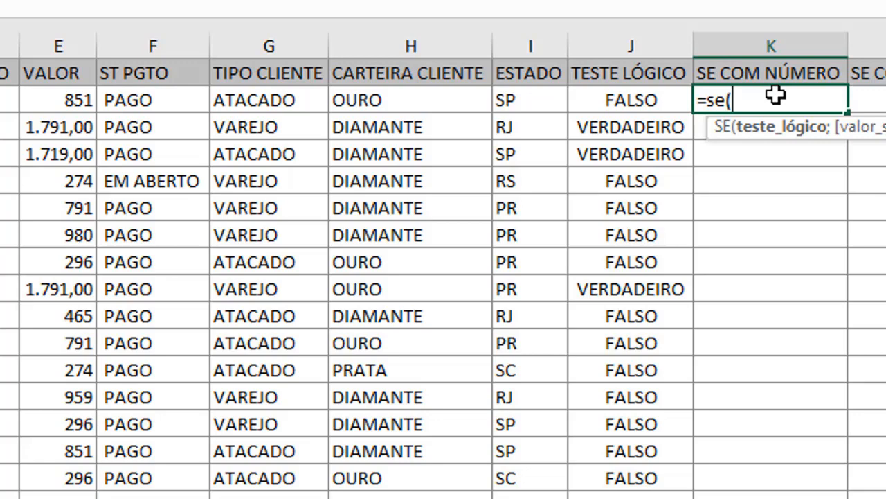
pyautogui.click(58, 100)
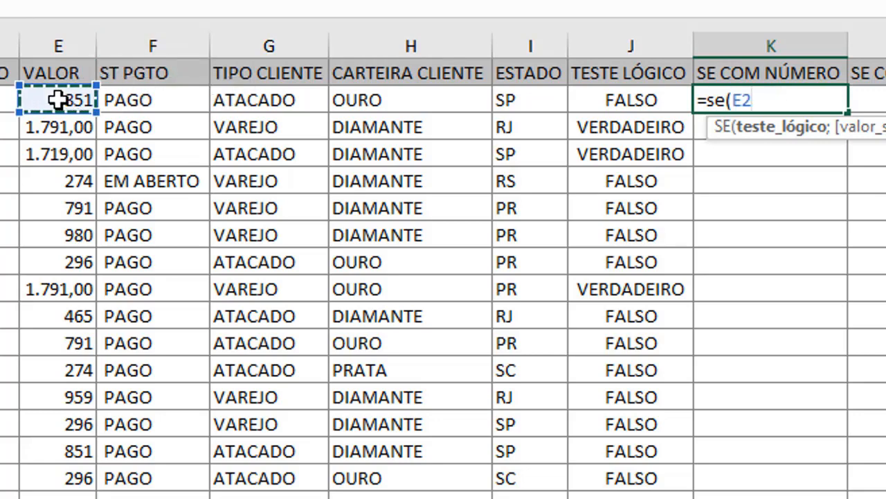
pyautogui.write('>1000')
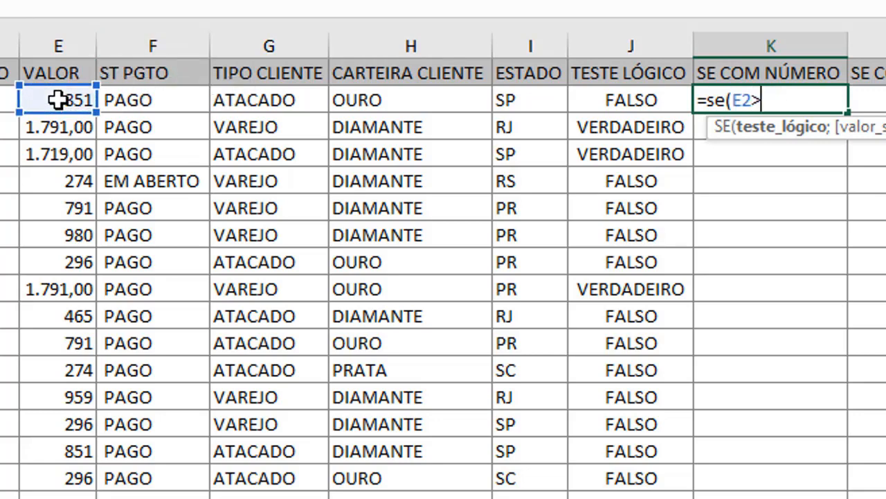
pyautogui.write(';')
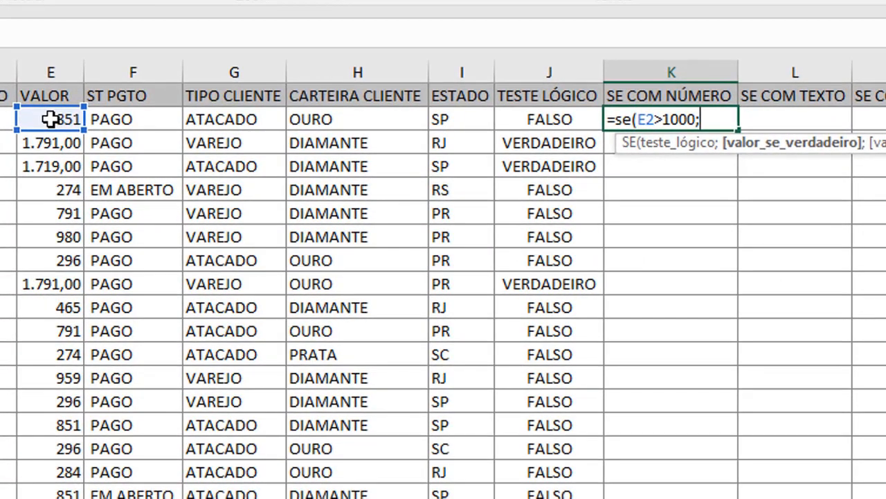
pyautogui.write('"Grupo A"')
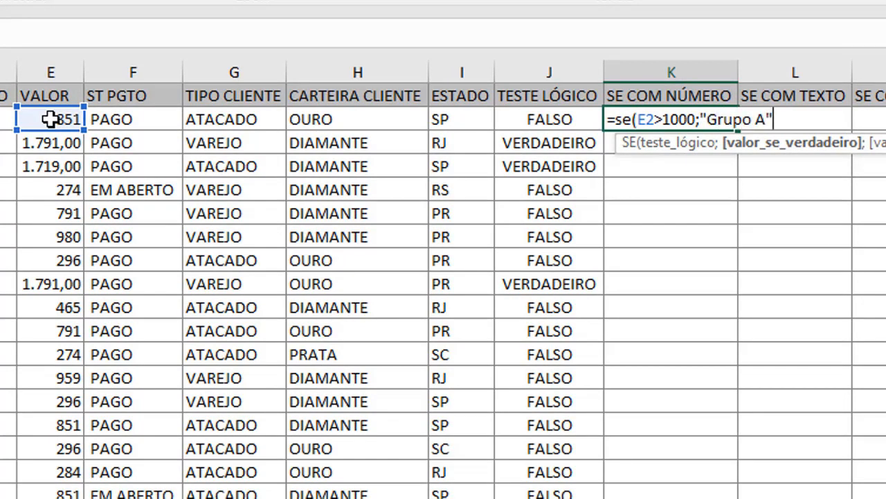
pyautogui.write(';')
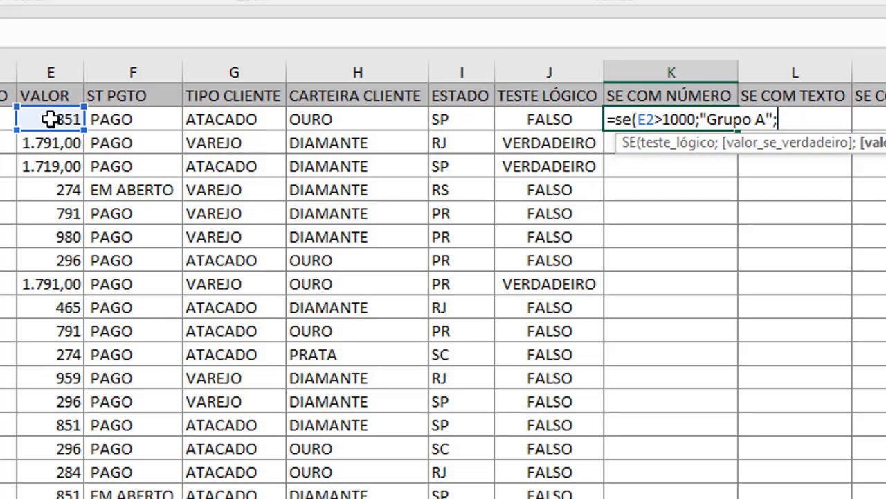
pyautogui.write('"Grupo B"')
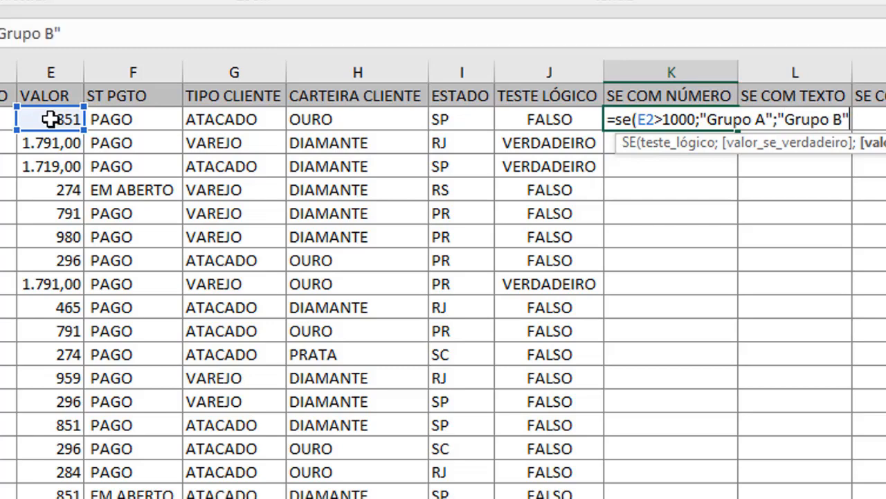
pyautogui.write(')')
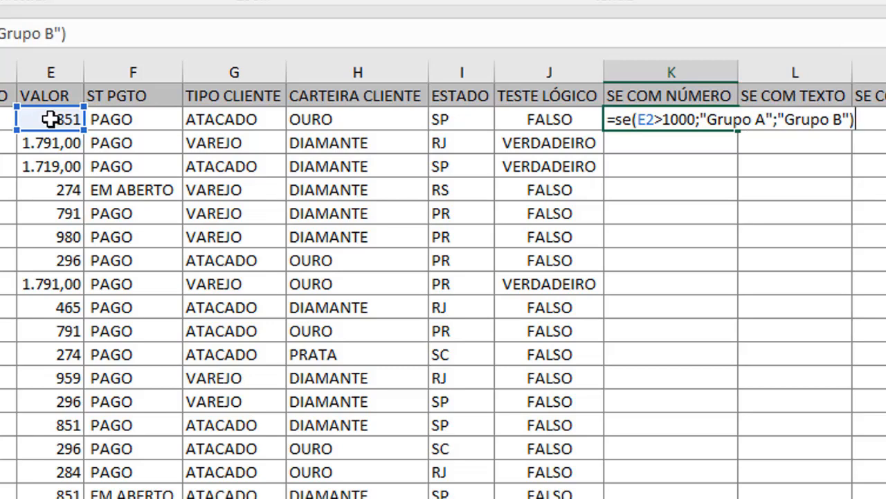
pyautogui.press('Return')
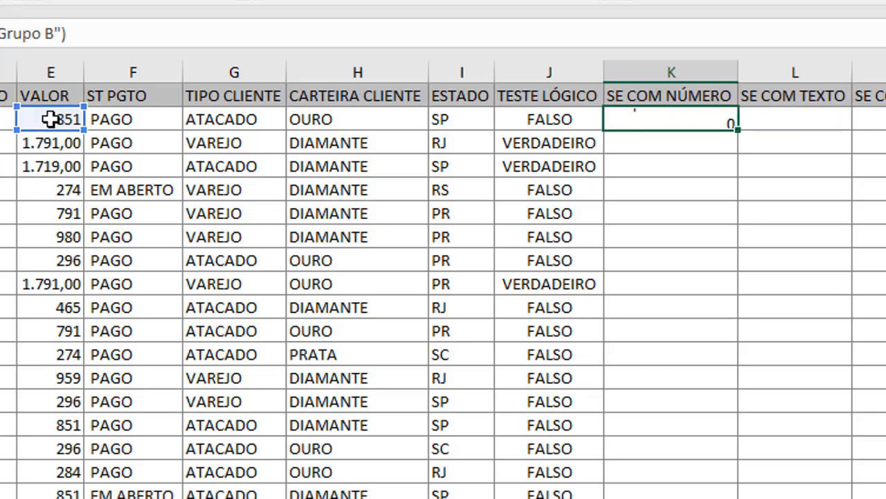
# Step: Fill the K2 formula down the SE COM NÚMERO column and compare its rows with the TESTE LÓGICO values
pyautogui.click(696, 122)
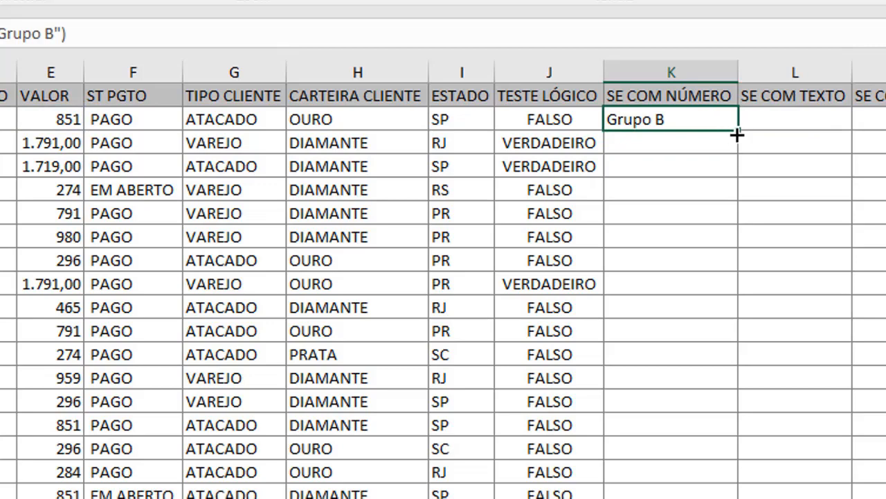
pyautogui.doubleClick(737, 130)
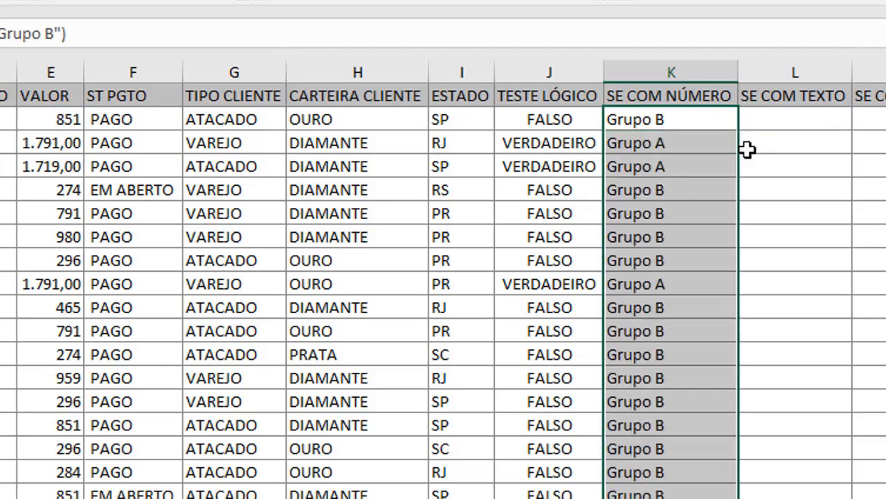
pyautogui.moveTo(550, 141); pyautogui.dragTo(655, 164)
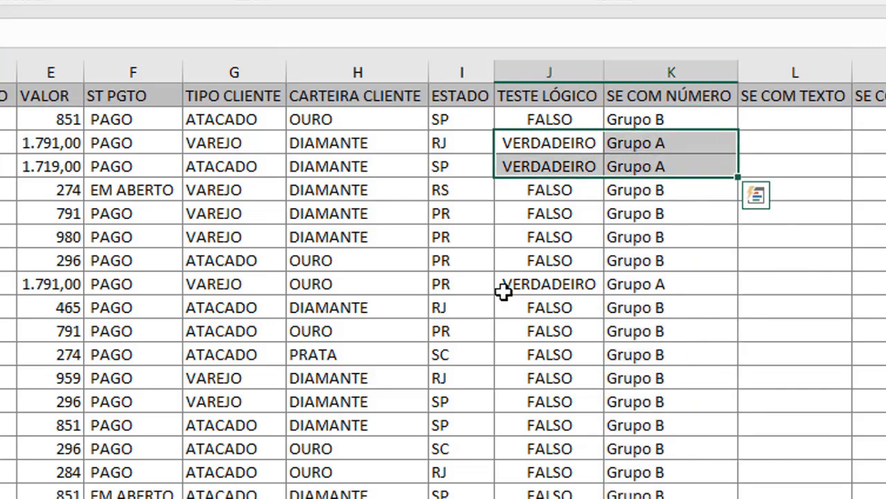
pyautogui.moveTo(526, 285); pyautogui.dragTo(616, 288)
pyautogui.click(632, 369)
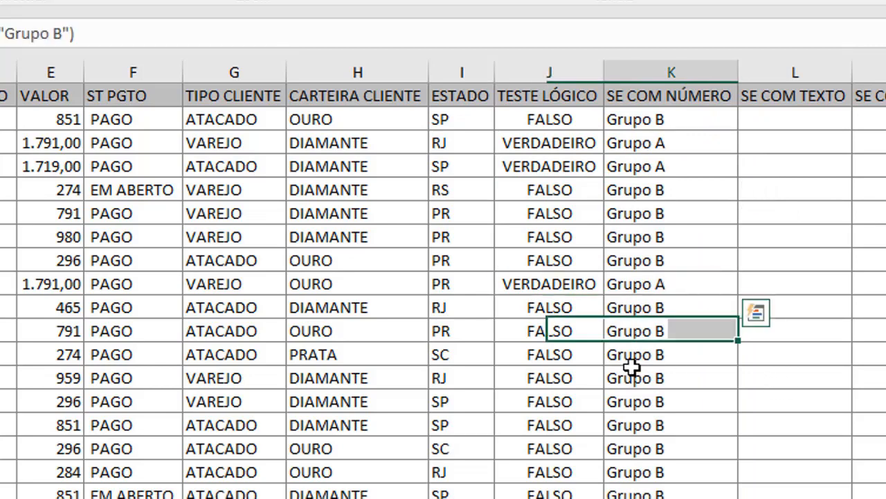
pyautogui.click(678, 165)
# Step: Change the K2 formula to =SE(E2>1000;B2;"") so it returns the seller or an empty text
pyautogui.doubleClick(669, 120)
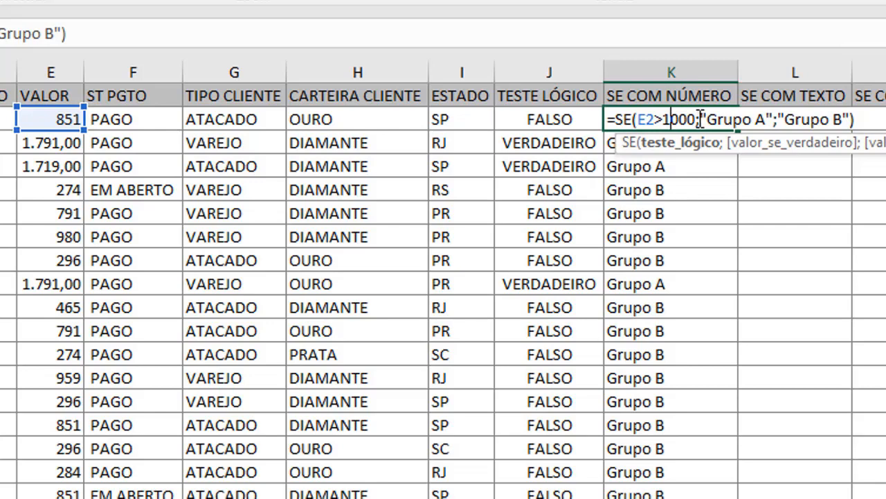
pyautogui.click(702, 120)
pyautogui.hotkey('shift', 'Right')
pyautogui.hotkey('shift', 'Right')
pyautogui.hotkey('shift', 'Right')
pyautogui.hotkey('shift', 'Right')
pyautogui.hotkey('shift', 'Right')
pyautogui.hotkey('shift', 'Right')
pyautogui.hotkey('shift', 'Right')
pyautogui.hotkey('shift', 'Right')
pyautogui.hotkey('shift', 'Right')
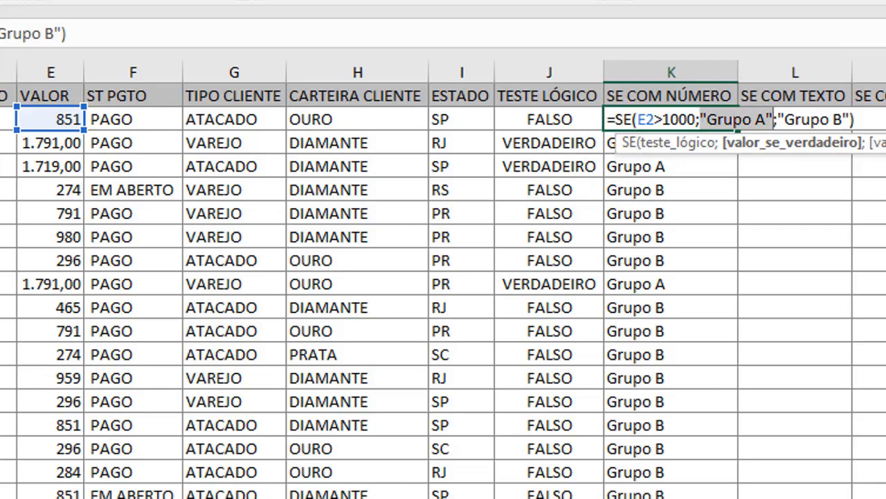
pyautogui.write('B2')
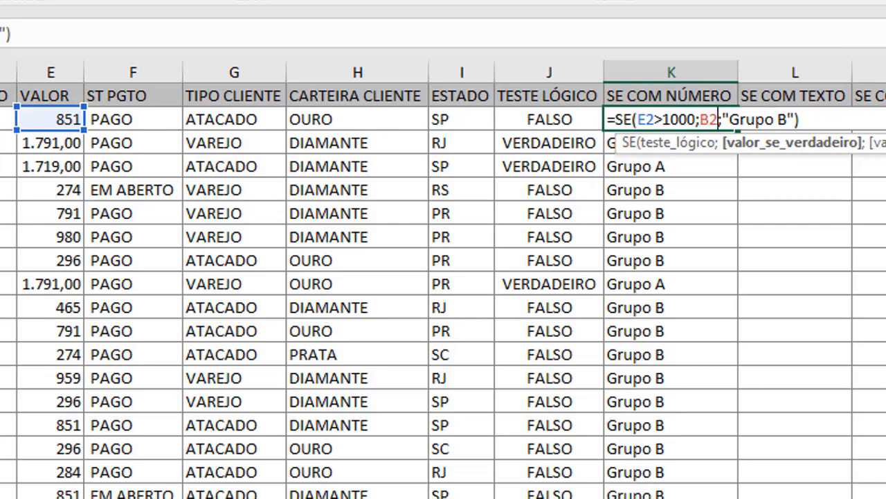
pyautogui.moveTo(729, 119); pyautogui.dragTo(789, 120)
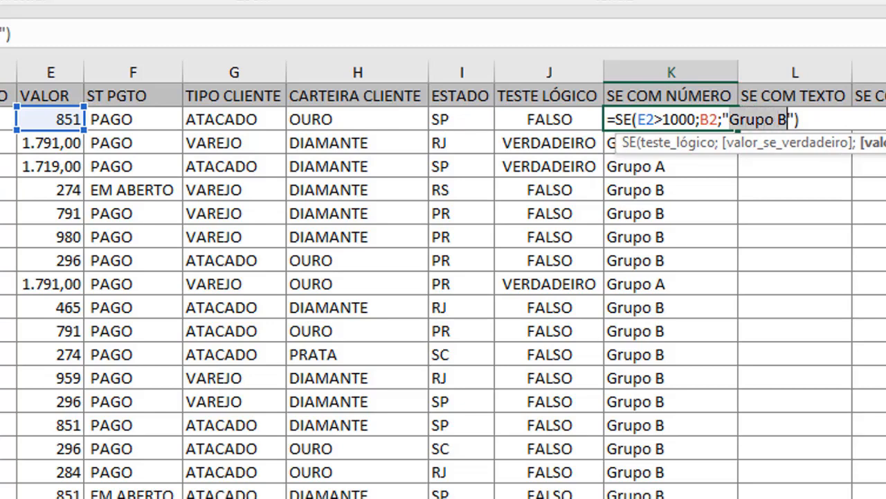
pyautogui.press('BackSpace')
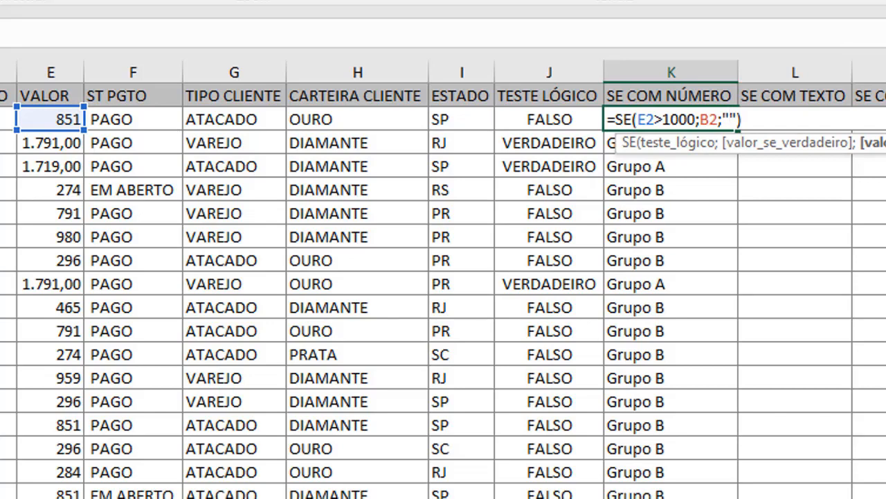
pyautogui.press('Return')
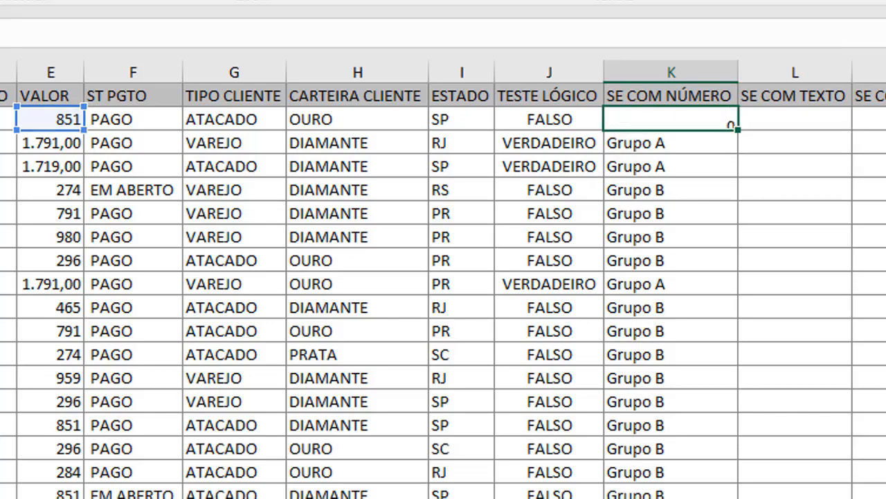
# Step: Fill the revised K2 formula down the whole SE COM NÚMERO column
pyautogui.click(708, 119)
pyautogui.doubleClick(737, 131)
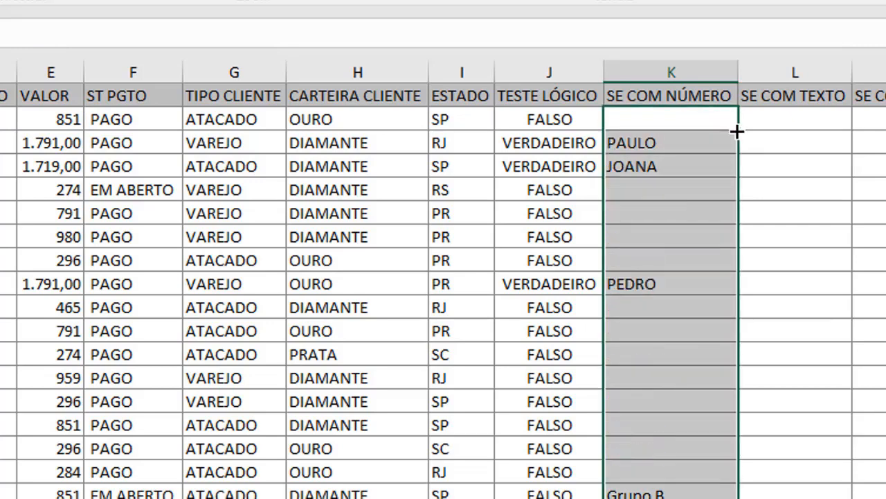
pyautogui.click(857, 381)
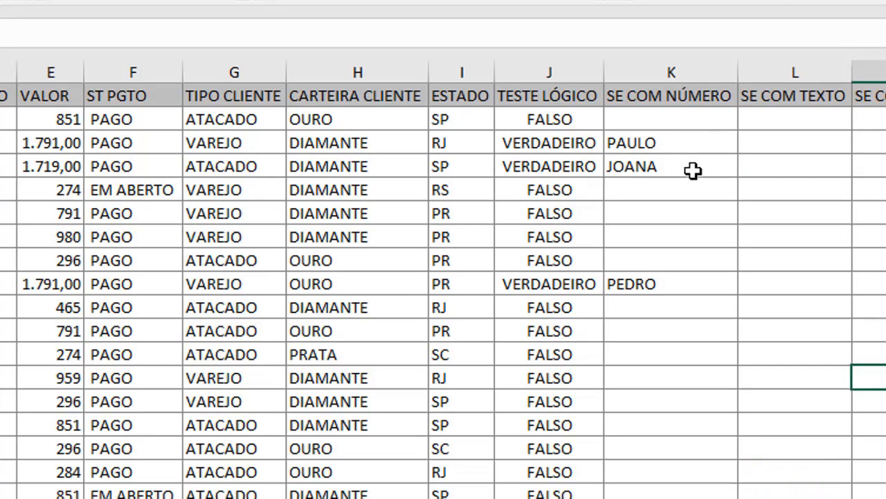
# Step: Review the SE formula in cell K2 under SE COM NÚMERO without changing it
pyautogui.click(672, 136)
pyautogui.click(659, 127)
pyautogui.doubleClick(660, 123)
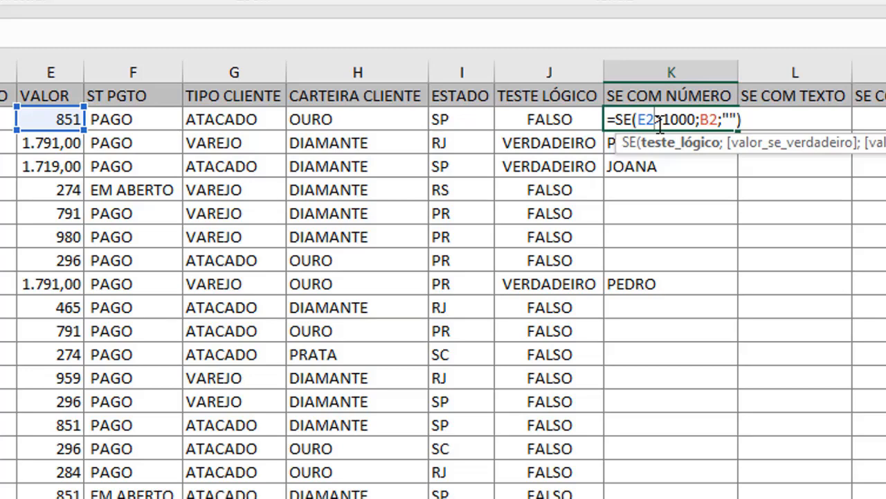
pyautogui.press('Return')
pyautogui.press('Right')
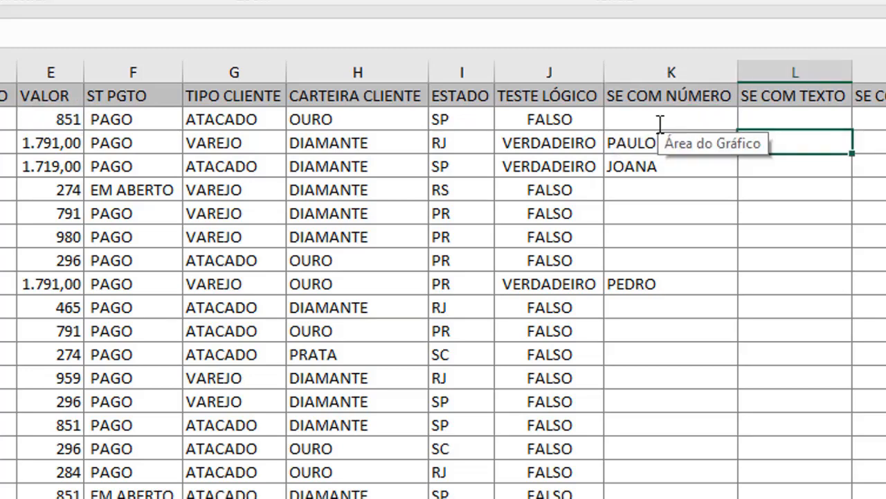
pyautogui.press('Up')
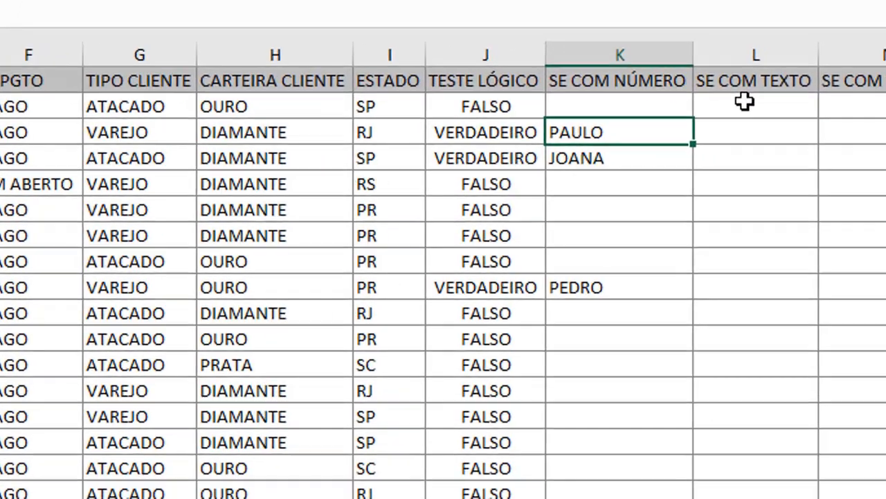
# Step: Clear the existing test results below the TESTE LÓGICO header in column J
pyautogui.click(785, 115)
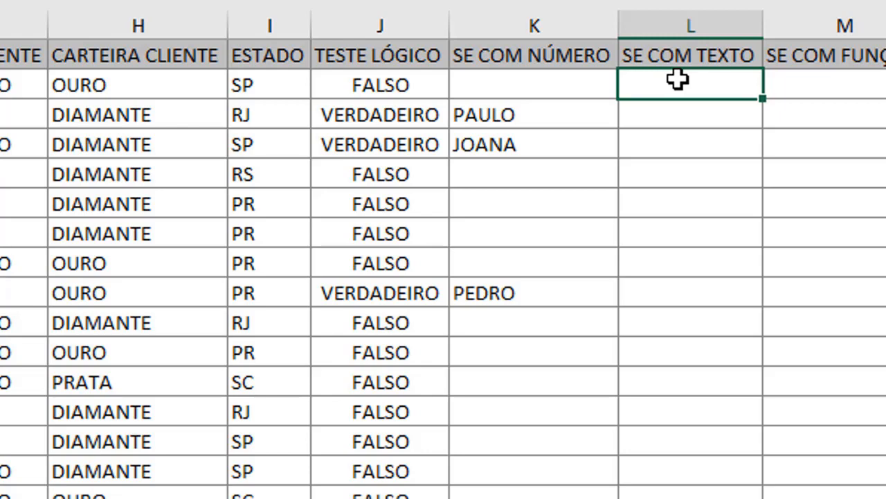
pyautogui.press('Left')
pyautogui.press('Left')
pyautogui.press('Left')
pyautogui.press('Right')
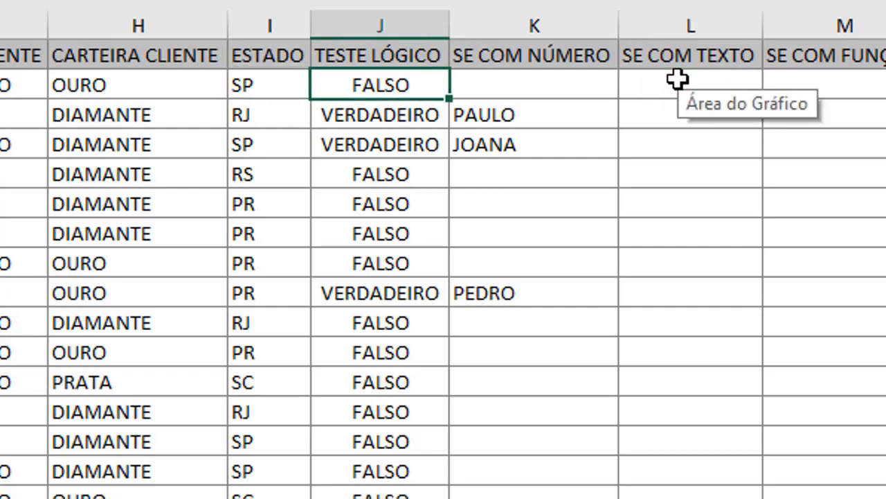
pyautogui.hotkey('ctrl', 'space')
pyautogui.scroll(-5, 678, 79)
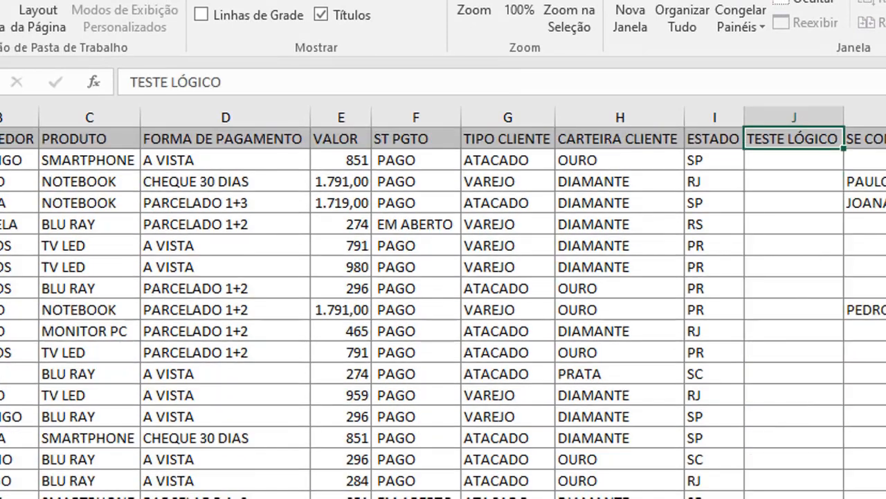
# Step: Enter the text test =C2="NOTEBOOK" in J2 and fill it down the TESTE LÓGICO column
pyautogui.press('Down')
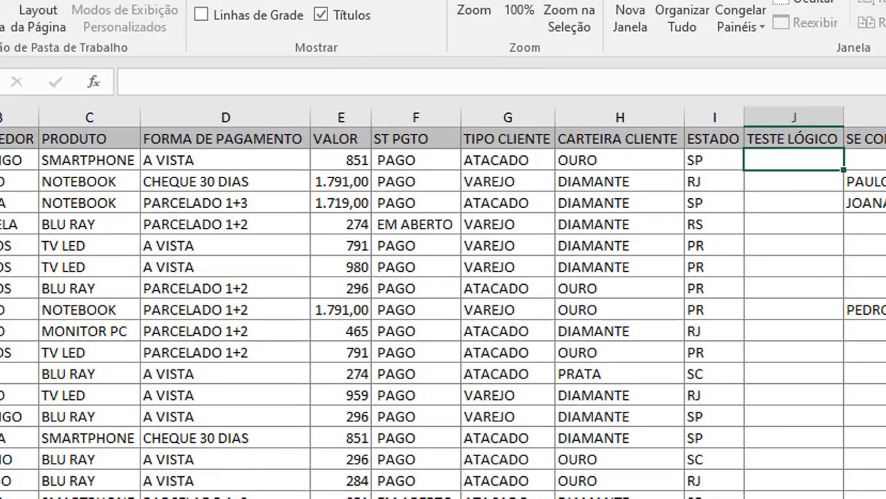
pyautogui.write('=')
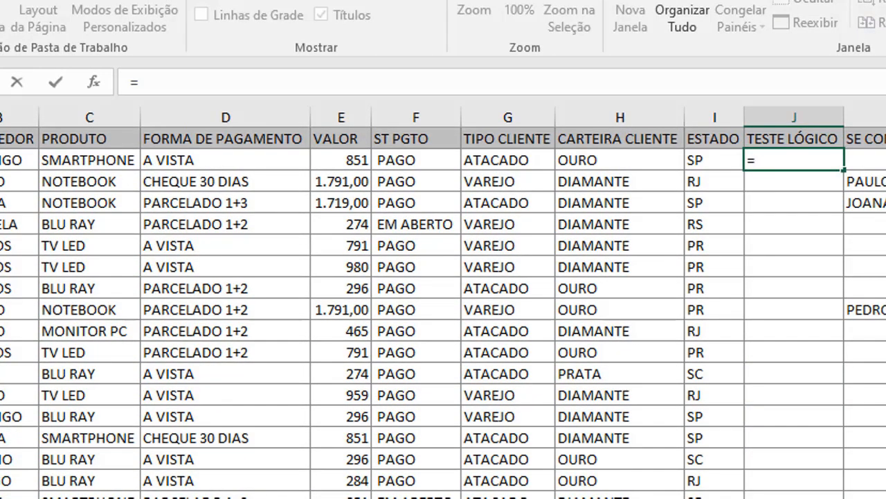
pyautogui.click(104, 160)
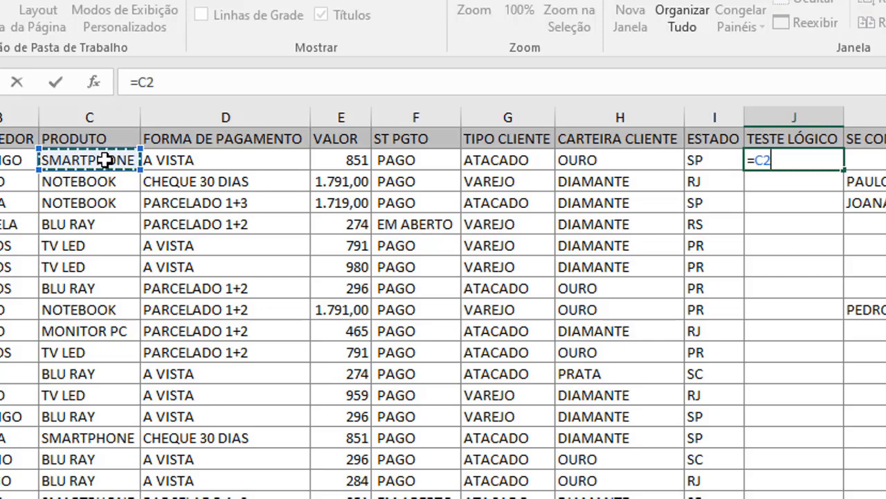
pyautogui.write('="')
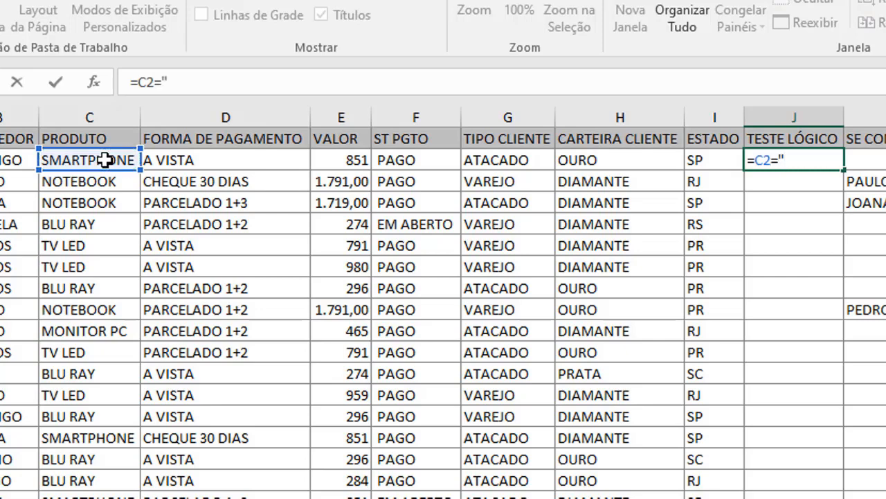
pyautogui.write('NOTEBOOK"')
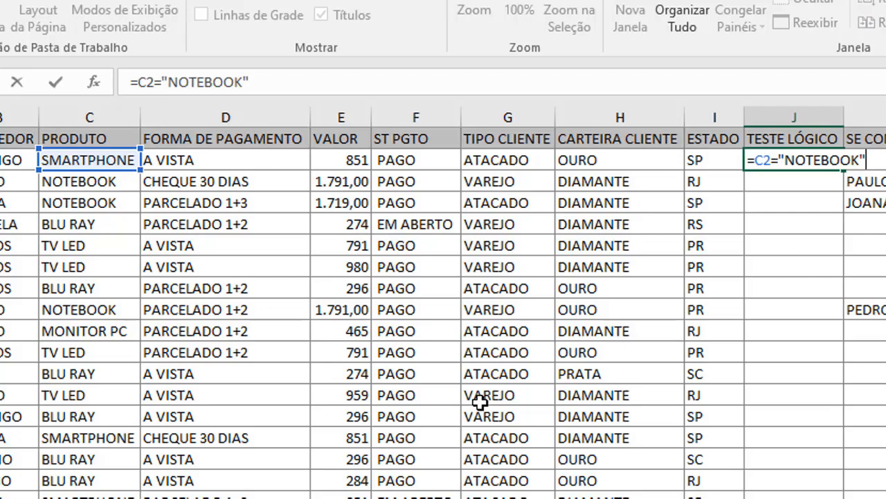
pyautogui.press('Return')
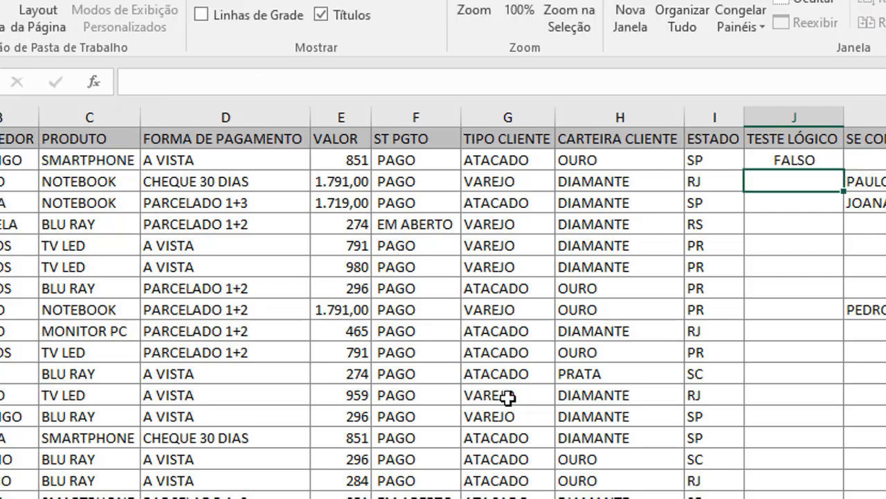
pyautogui.click(834, 160)
pyautogui.doubleClick(844, 169)
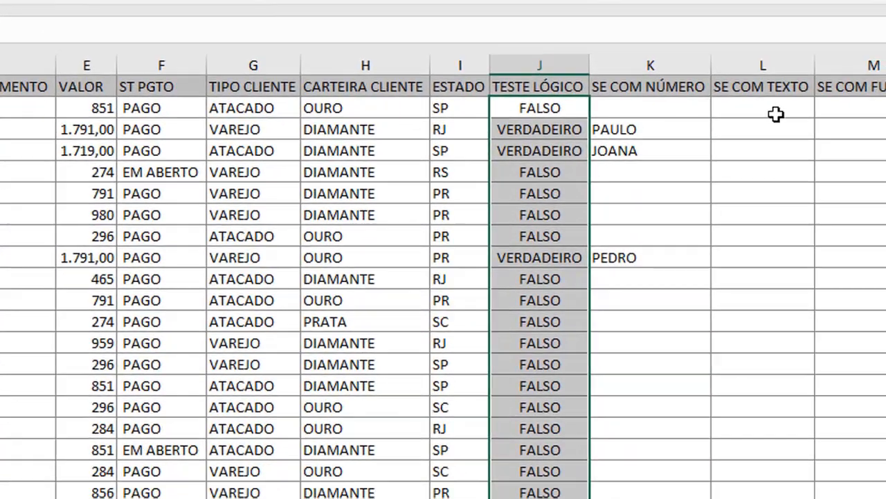
# Step: Enter =SE(C2="NOTEBOOK";E2*95%;E2) in cell L2 under SE COM TEXTO
pyautogui.click(784, 109)
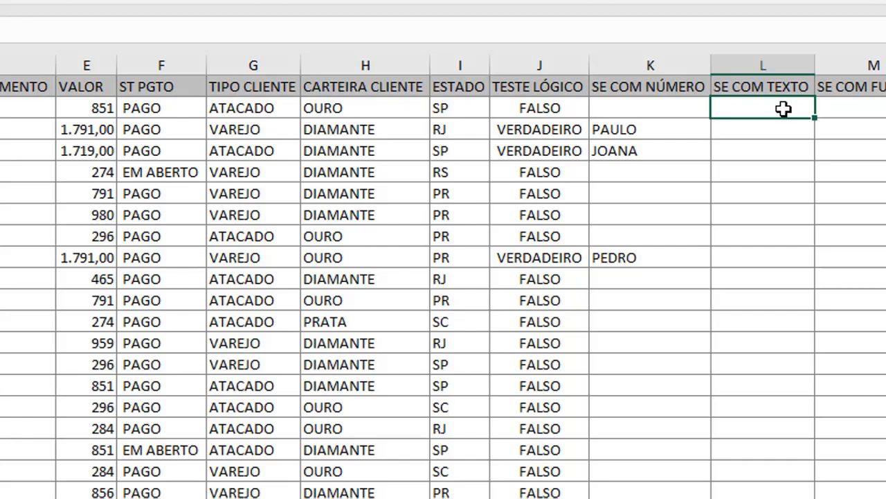
pyautogui.write('=se')
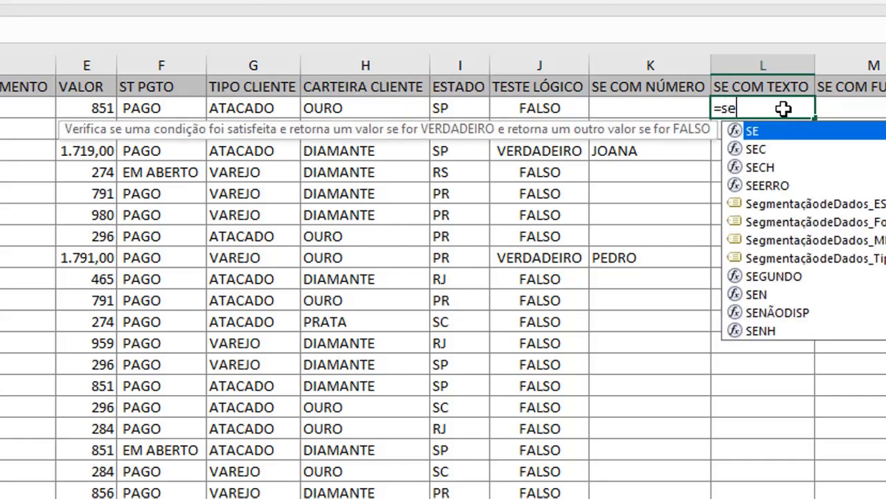
pyautogui.write('(')
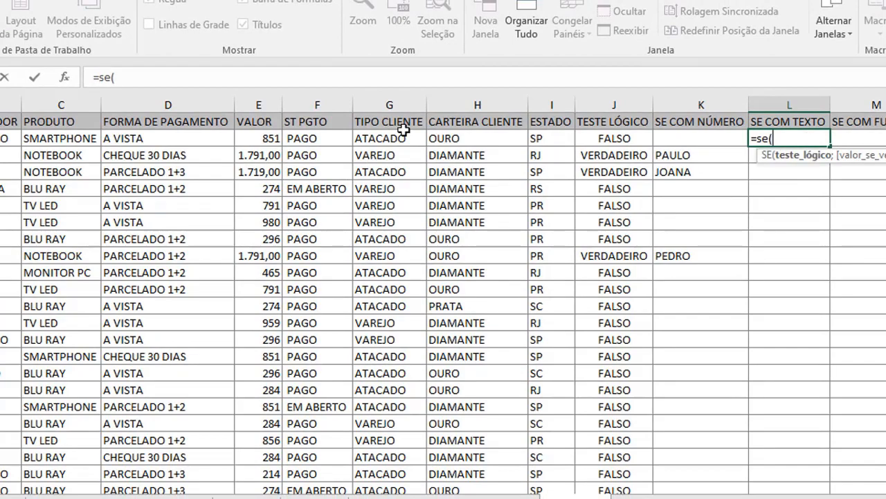
pyautogui.click(65, 139)
pyautogui.write('="')
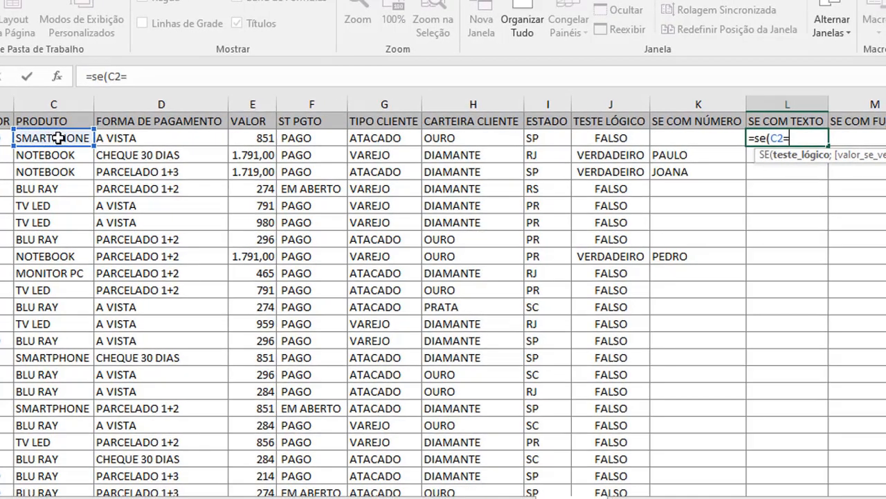
pyautogui.write('NOTEBOOK";')
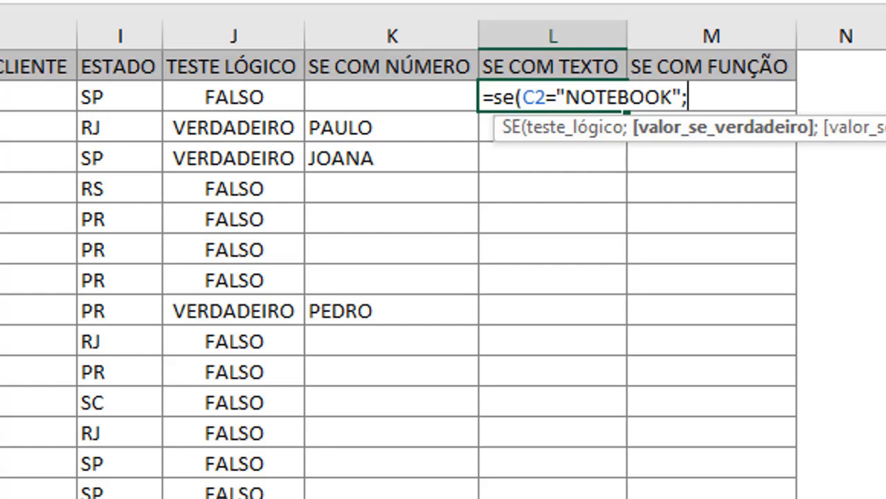
pyautogui.write('E2*')
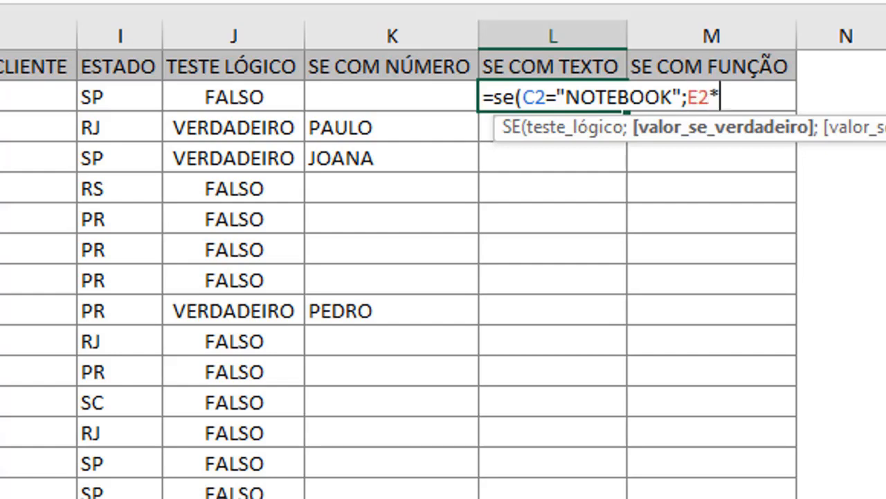
pyautogui.write('95')
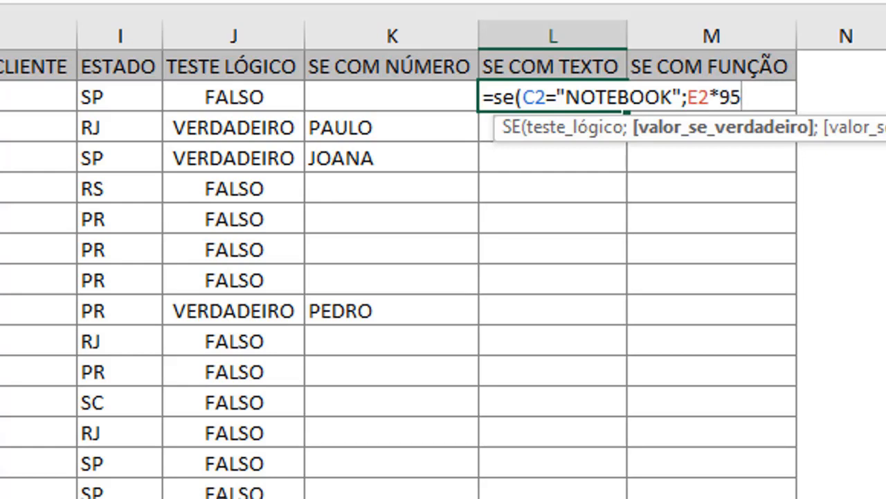
pyautogui.write('%')
pyautogui.write(';')
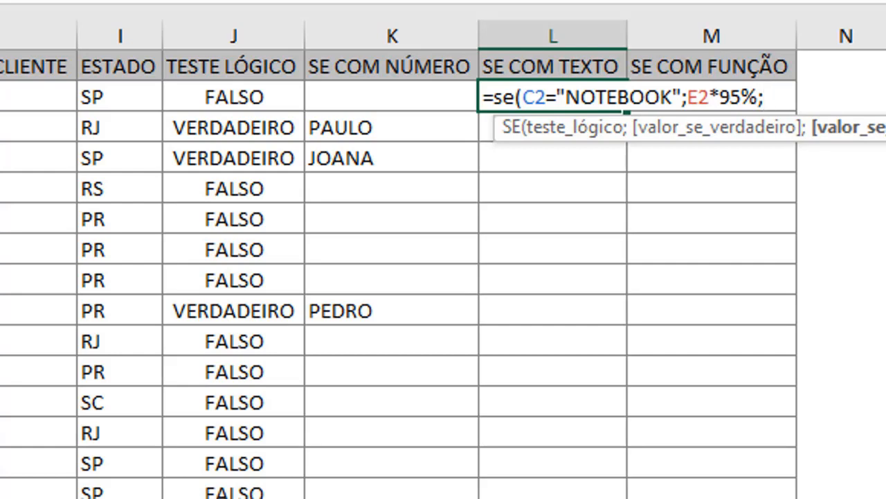
pyautogui.write('E2')
pyautogui.press('Return')
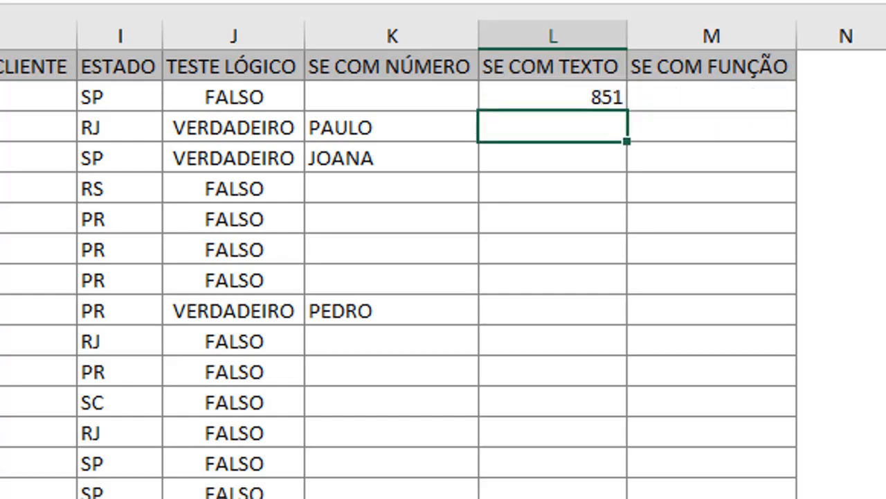
# Step: Fill the L2 formula down the SE COM TEXTO column and check the values in the NOTEBOOK rows
pyautogui.click(589, 96)
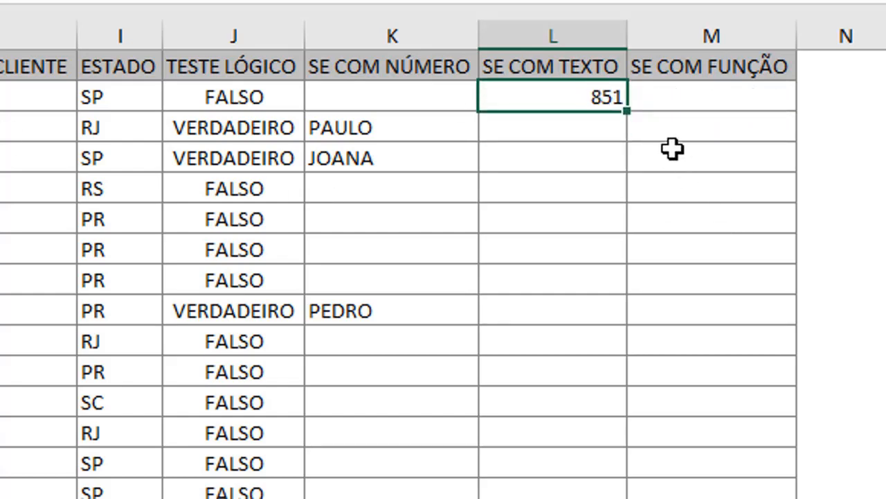
pyautogui.doubleClick(627, 109)
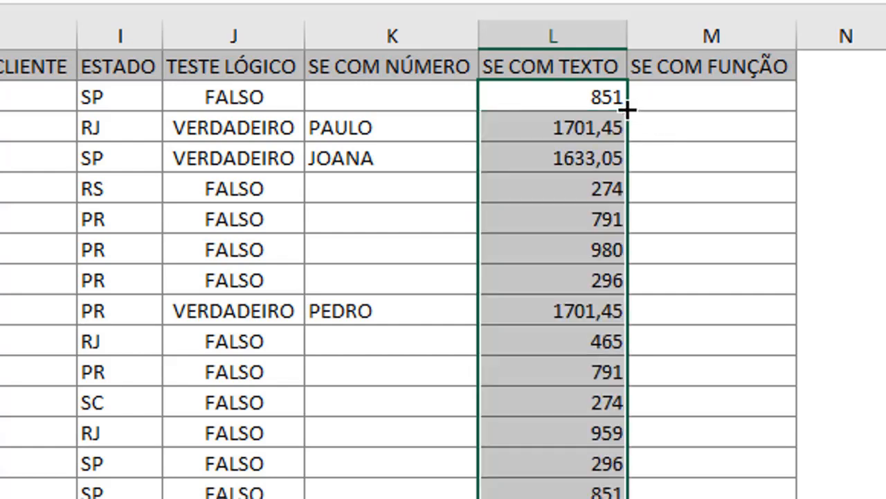
pyautogui.click(569, 125)
pyautogui.hotkey('shift', 'Down')
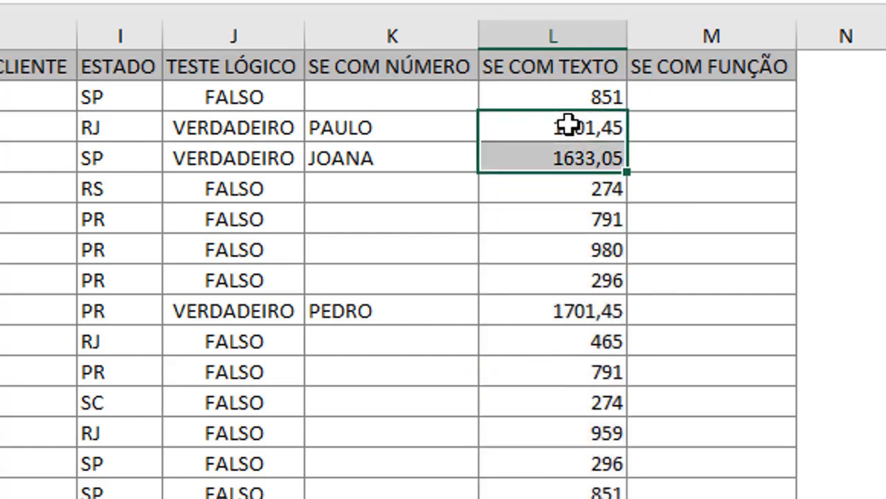
pyautogui.keyDown('ctrl'); pyautogui.click(569, 311); pyautogui.keyUp('ctrl')
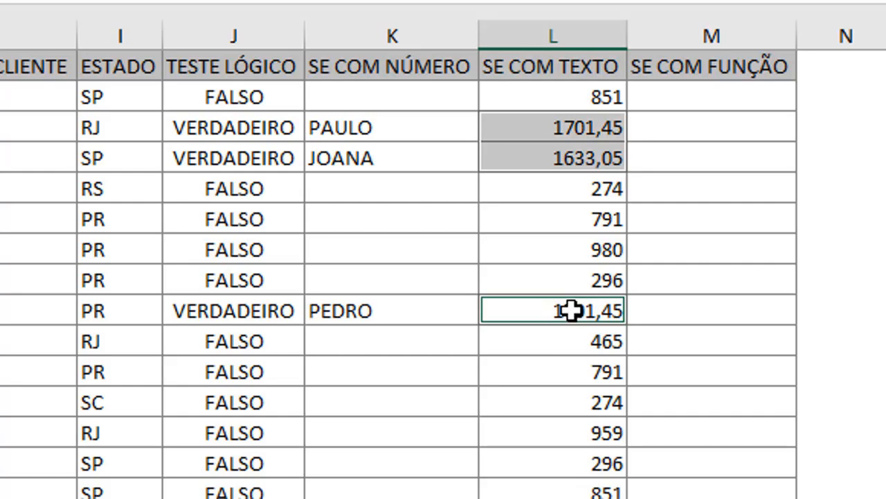
pyautogui.click(648, 270)
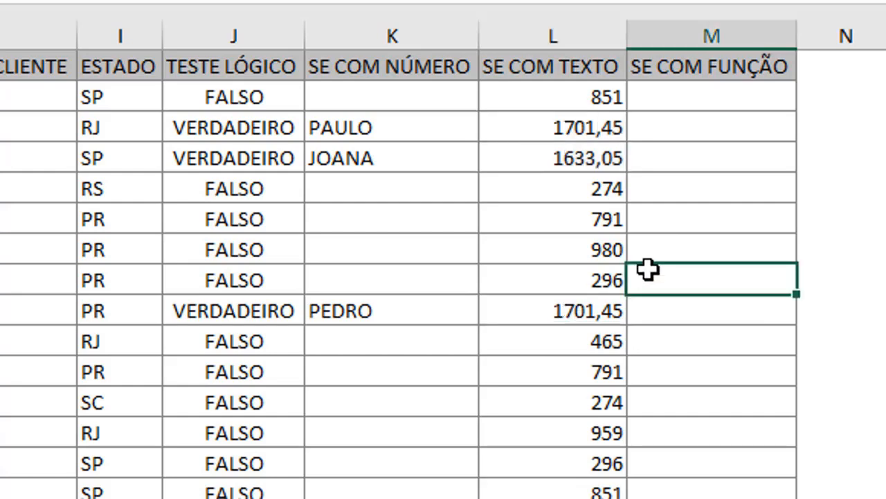
# Step: Review the SE formula in cell L2 under SE COM TEXTO without changing it
pyautogui.click(554, 105)
pyautogui.doubleClick(569, 97)
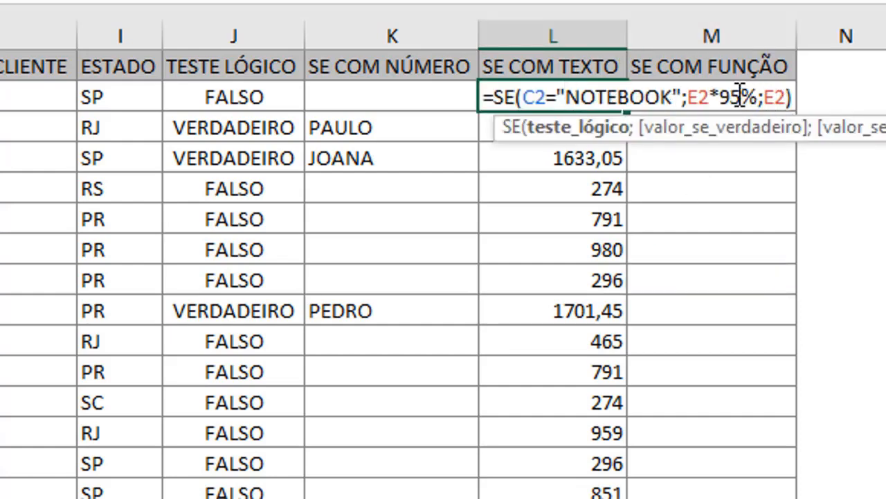
pyautogui.press('Return')
# Step: Delete the NOTEBOOK test formulas from the TESTE LÓGICO column, from J2 down to the last row
pyautogui.click(704, 96)
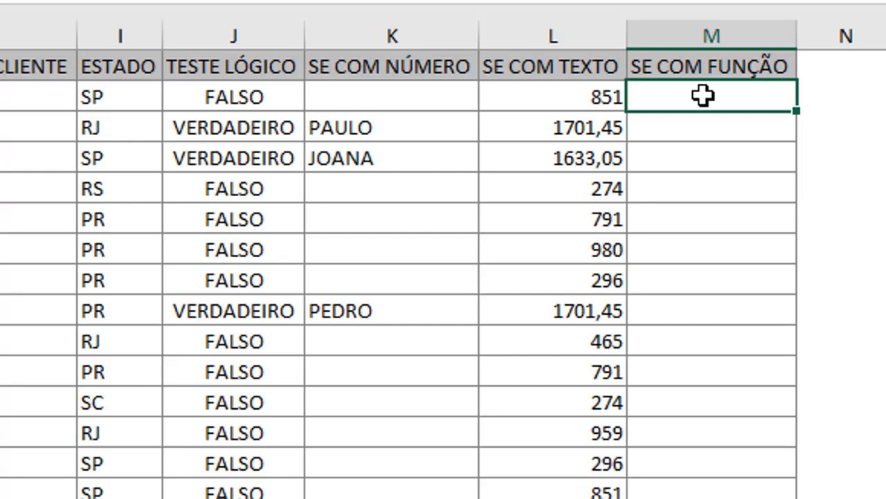
pyautogui.press('Left')
pyautogui.press('Left')
pyautogui.press('Left')
pyautogui.press('Left')
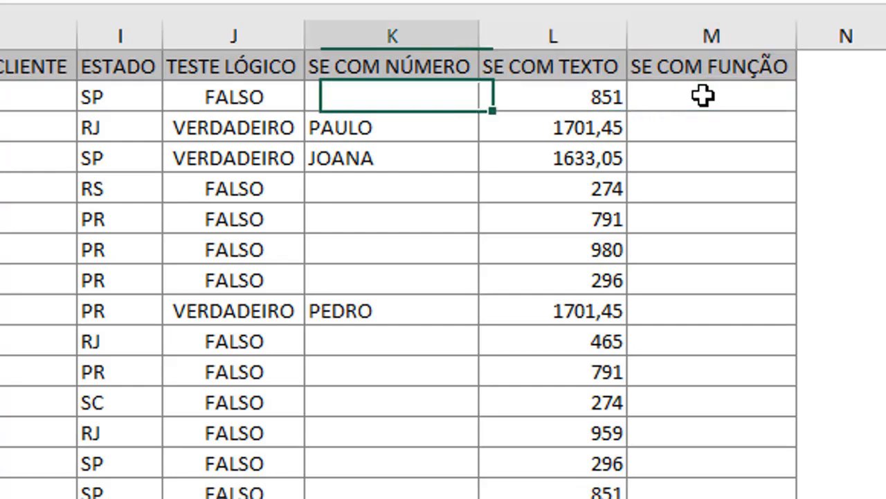
pyautogui.press('Right')
pyautogui.hotkey('ctrl', 'shift', 'Down')
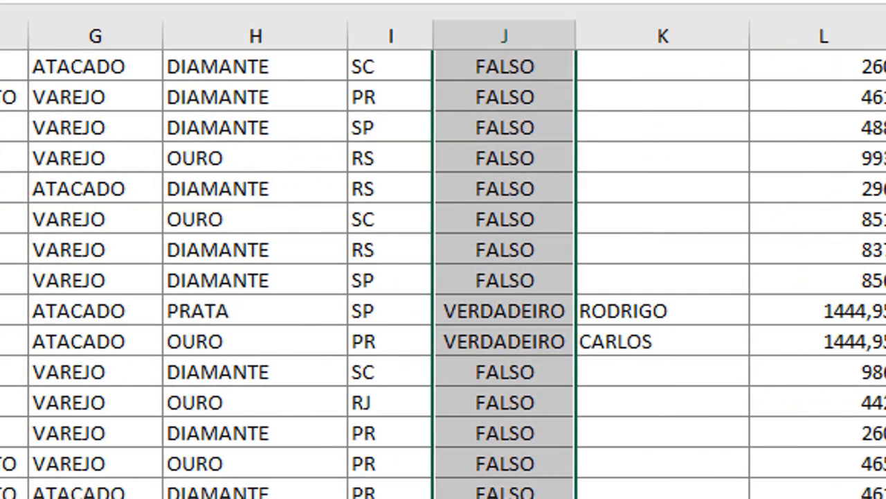
pyautogui.press('Delete')
pyautogui.press('Up')
pyautogui.press('Down')
pyautogui.press('Down')
pyautogui.press('Up')
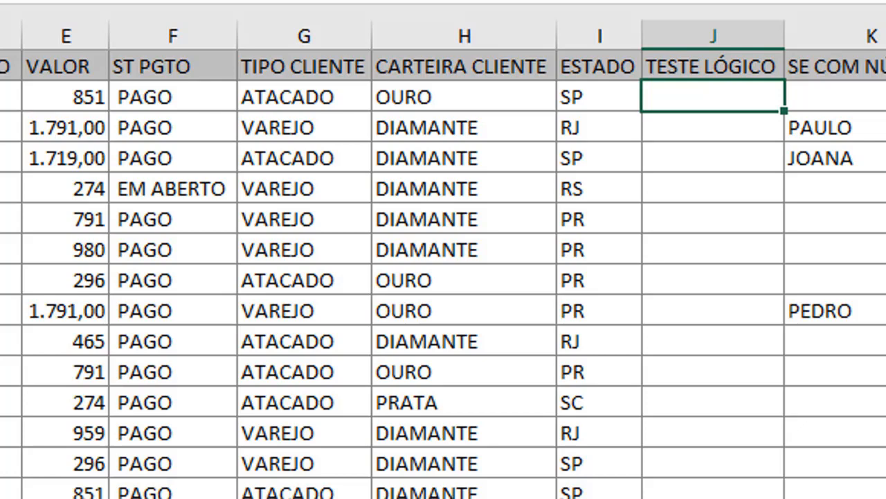
# Step: Enter =ESQUERDA(D2;9) in cell J2 under TESTE LÓGICO to extract the first nine characters of the payment method
pyautogui.write('=ESQUERDA(')
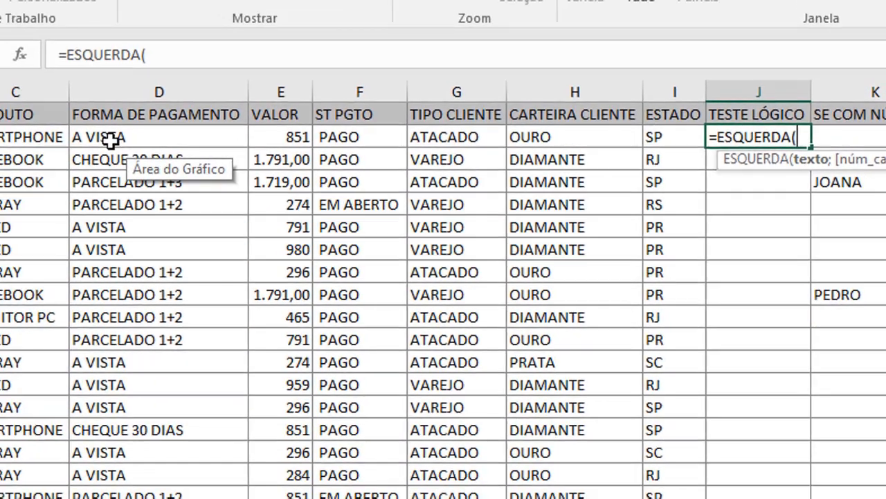
pyautogui.click(121, 138)
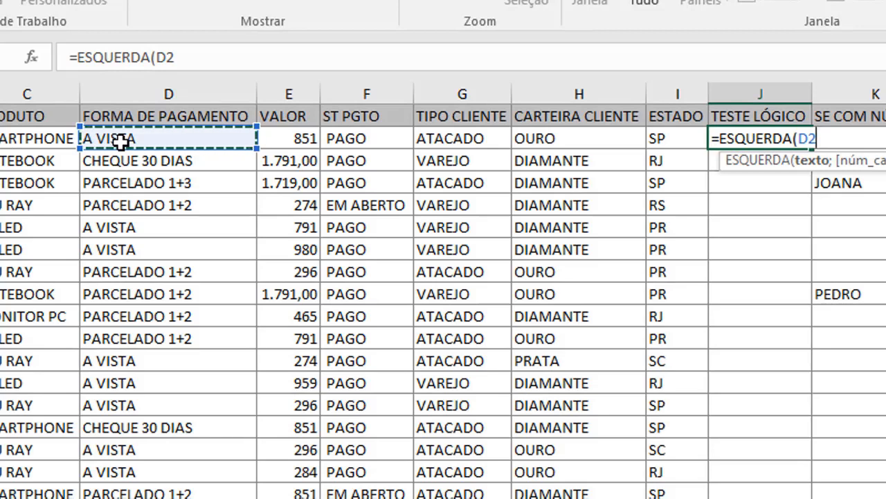
pyautogui.write(';')
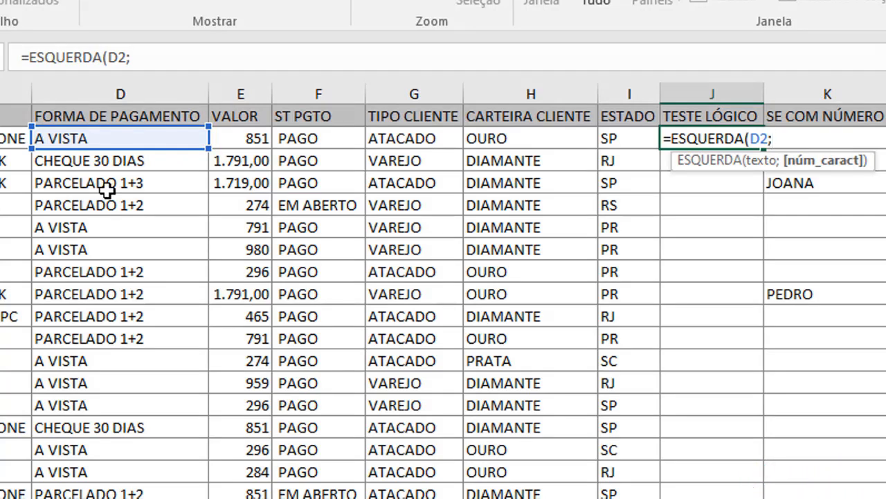
pyautogui.write('9)')
pyautogui.press('Return')
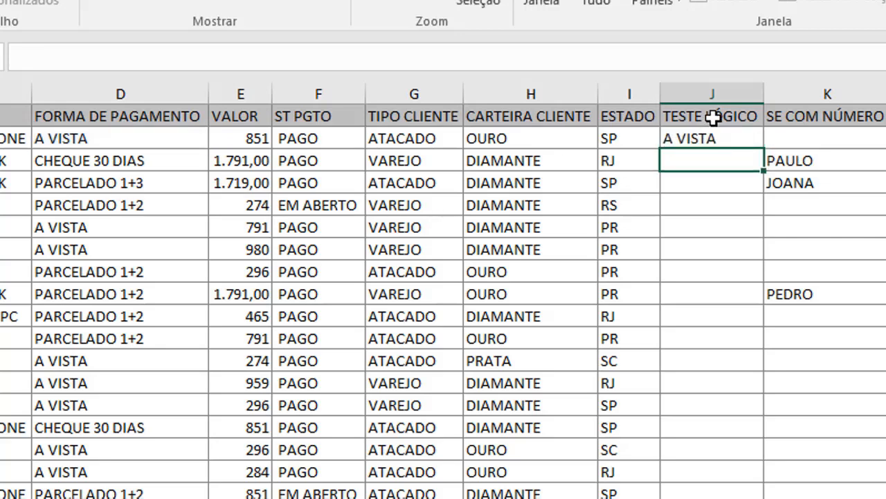
# Step: Recheck the ESQUERDA formula in J2 and fill it down the TESTE LÓGICO column
pyautogui.doubleClick(737, 143)
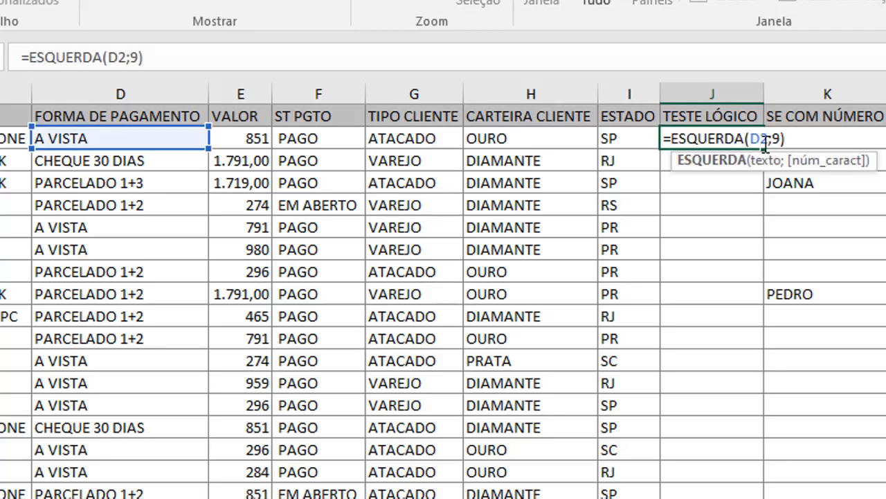
pyautogui.press('Return')
pyautogui.press('Up')
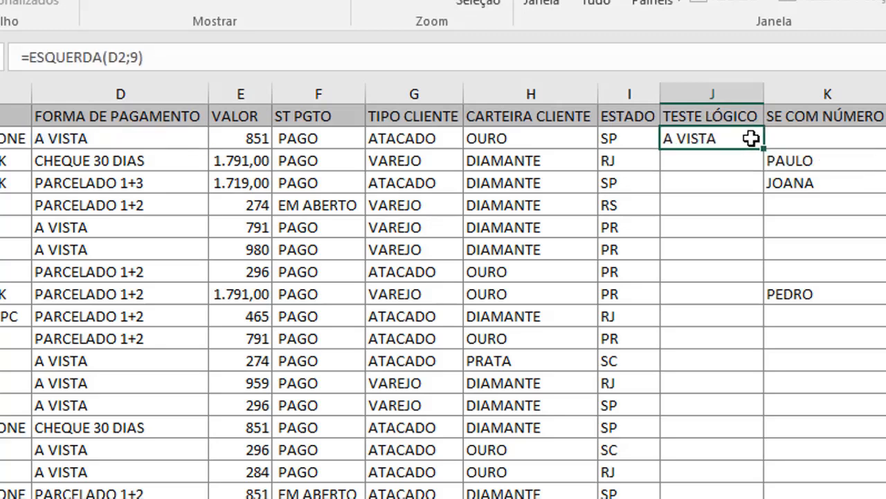
pyautogui.doubleClick(766, 146)
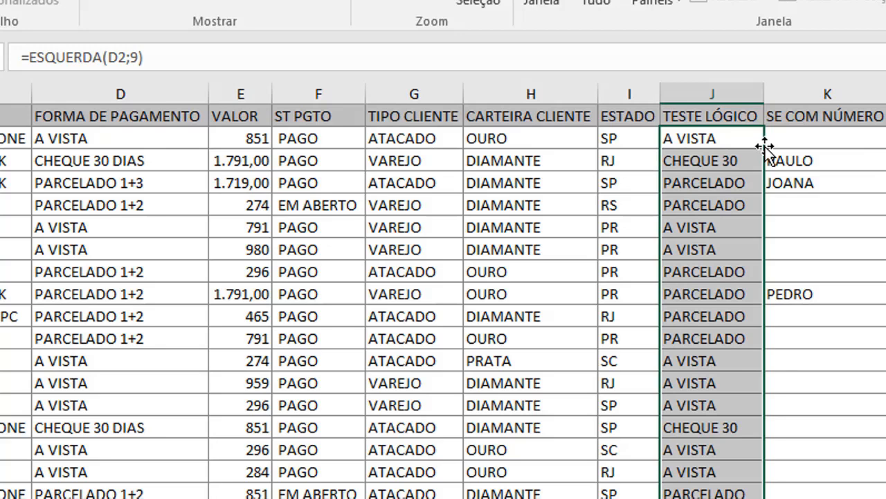
# Step: Extend the formula in J2 to the logical test =ESQUERDA(D2;9)="PARCELADO"
pyautogui.doubleClick(737, 139)
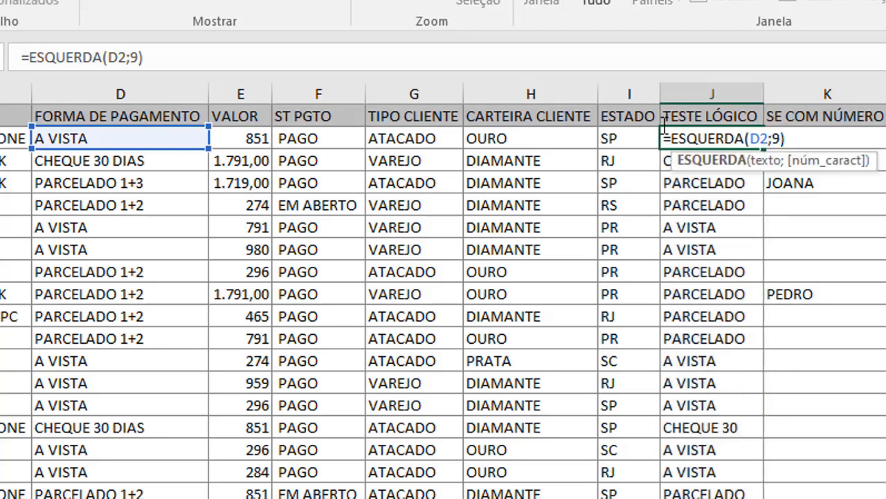
pyautogui.click(289, 59)
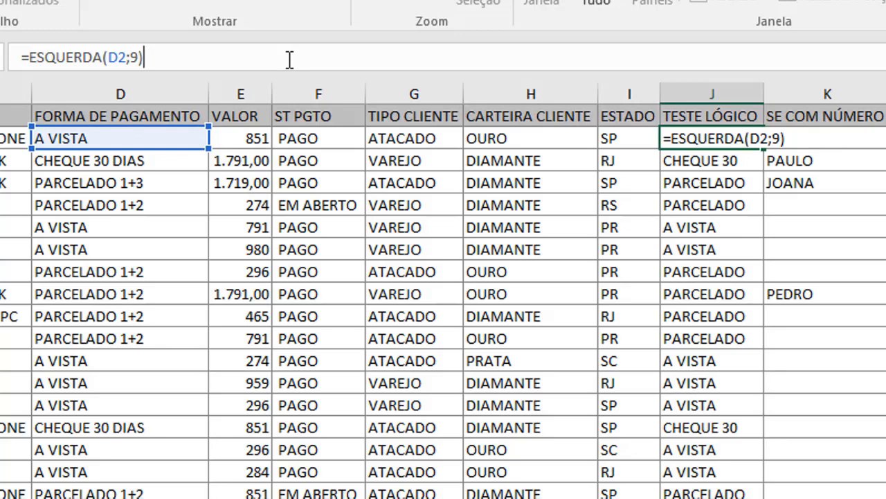
pyautogui.write('=')
pyautogui.write('"PARCELADO"')
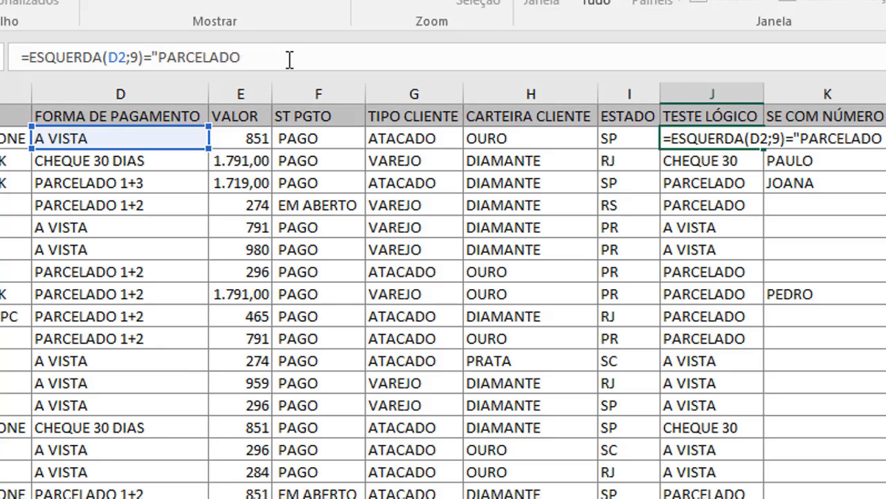
pyautogui.press('Return')
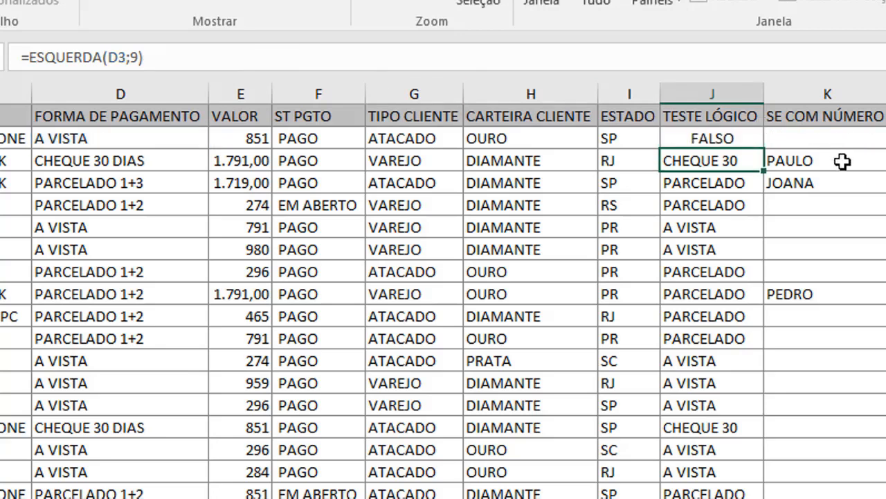
# Step: Fill the PARCELADO test down the TESTE LÓGICO column and check its results against the payment methods
pyautogui.click(757, 142)
pyautogui.doubleClick(756, 142)
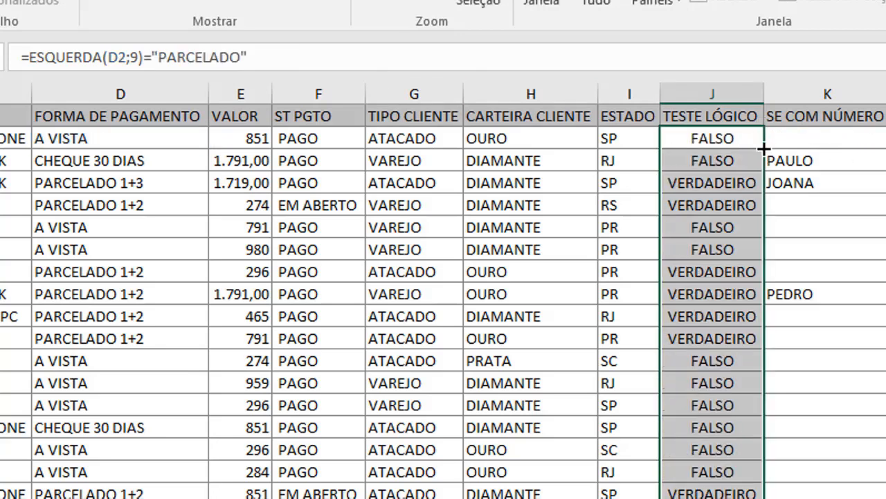
pyautogui.moveTo(720, 180); pyautogui.dragTo(722, 203)
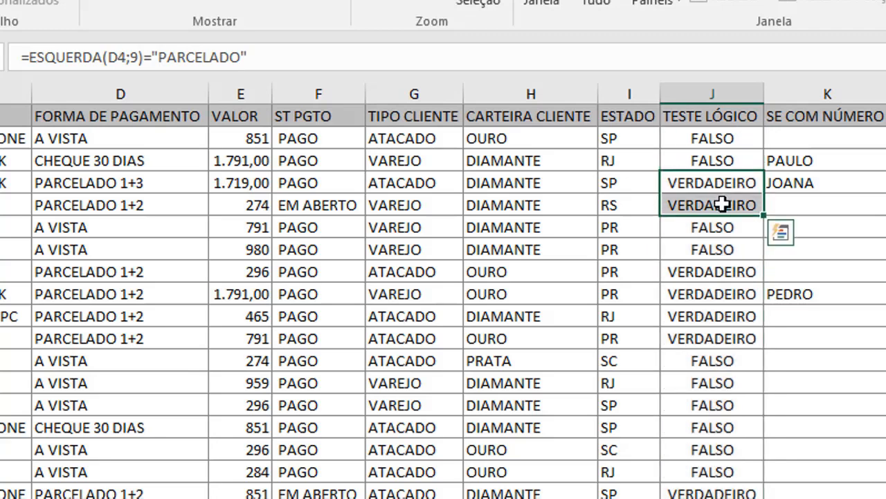
pyautogui.click(723, 273)
pyautogui.click(713, 249)
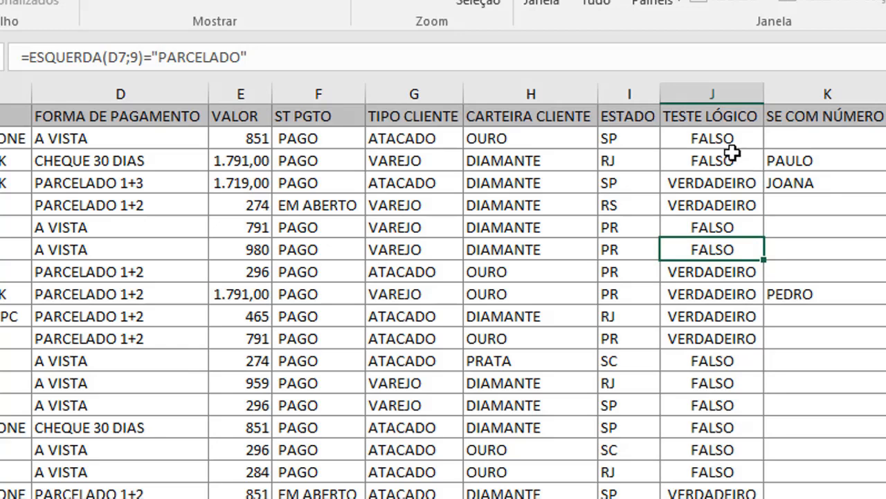
pyautogui.doubleClick(709, 138)
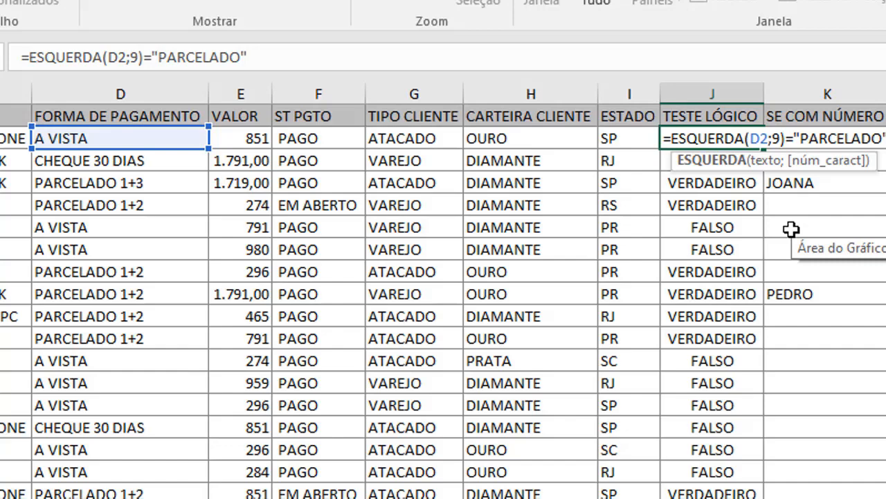
pyautogui.press('Tab')
# Step: Begin an SE formula in cell M2 under SE COM FUNÇÃO with the logical test ESQUERDA(D2;9)="parcelado"
pyautogui.click(636, 118)
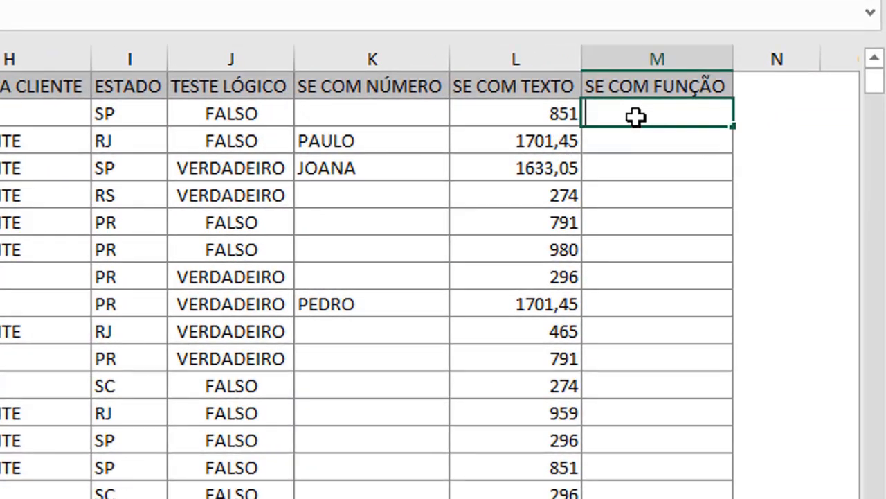
pyautogui.write('=SE(')
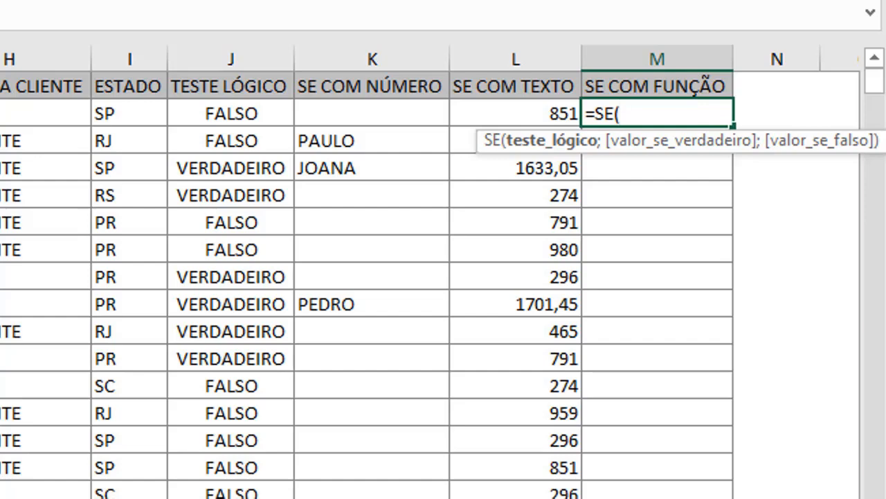
pyautogui.write('E')
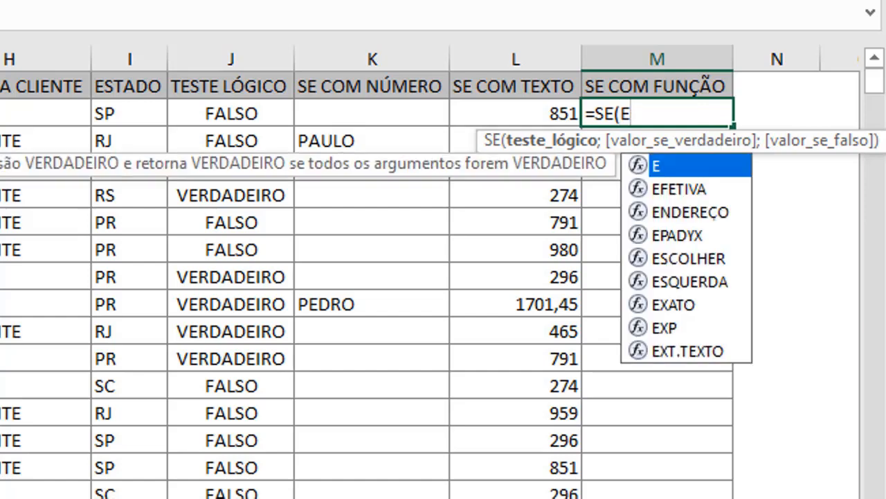
pyautogui.write('SQUERDA(')
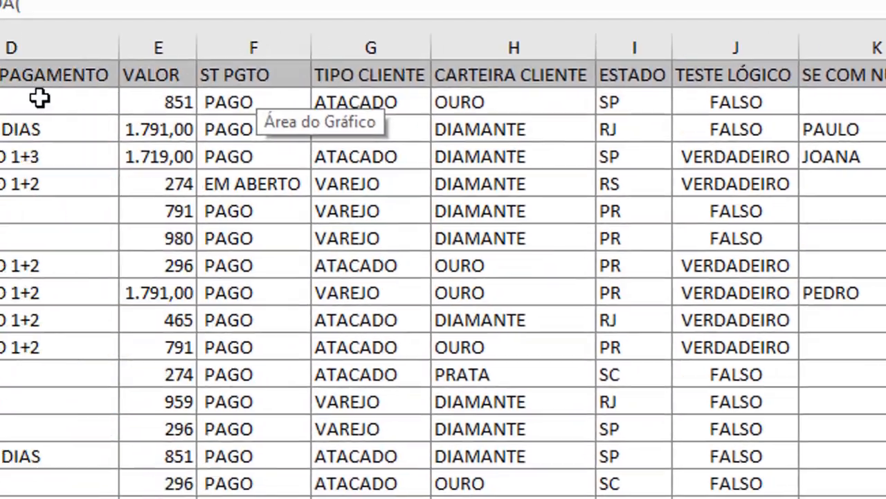
pyautogui.click(183, 95)
pyautogui.write(';9')
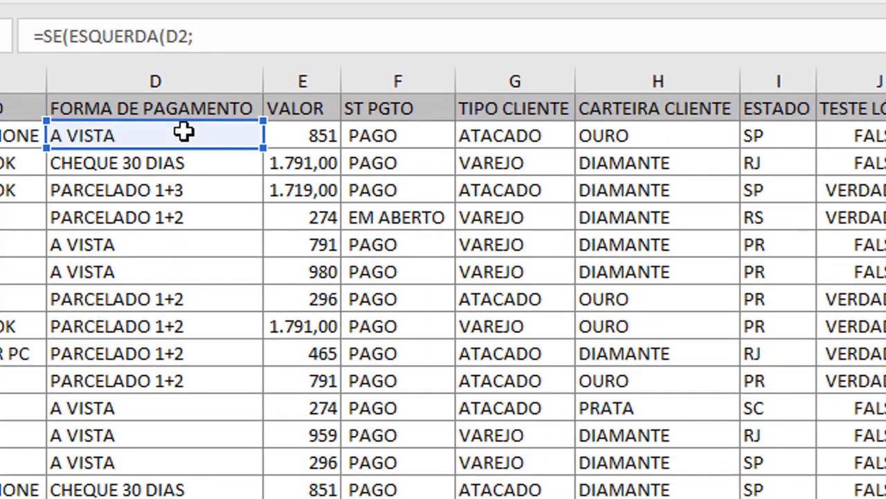
pyautogui.write(')')
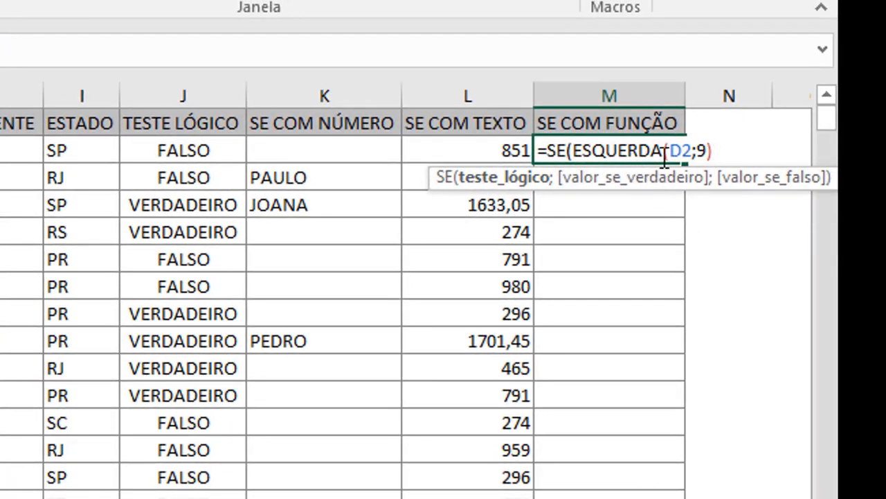
pyautogui.write('="parcelado"')
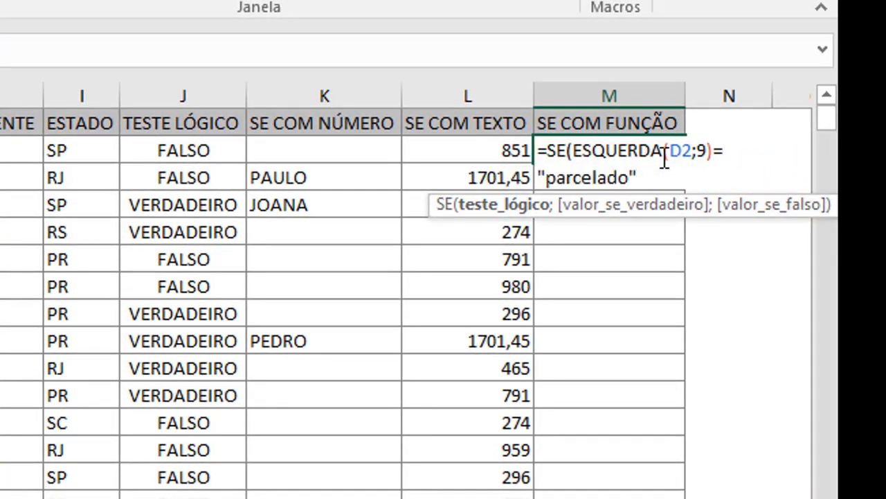
pyautogui.hscroll(3, 419, 290)
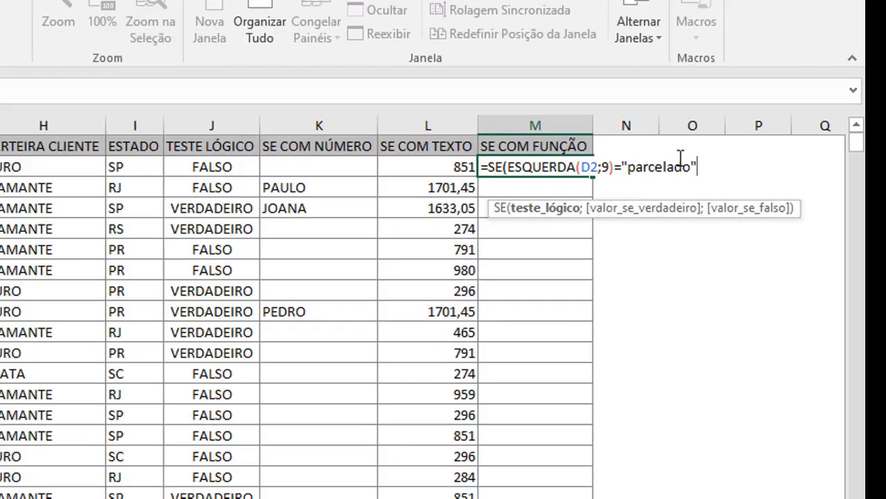
# Step: Complete the M2 formula with E2*105% as the value if true and E2 as the value if false
pyautogui.write(';')
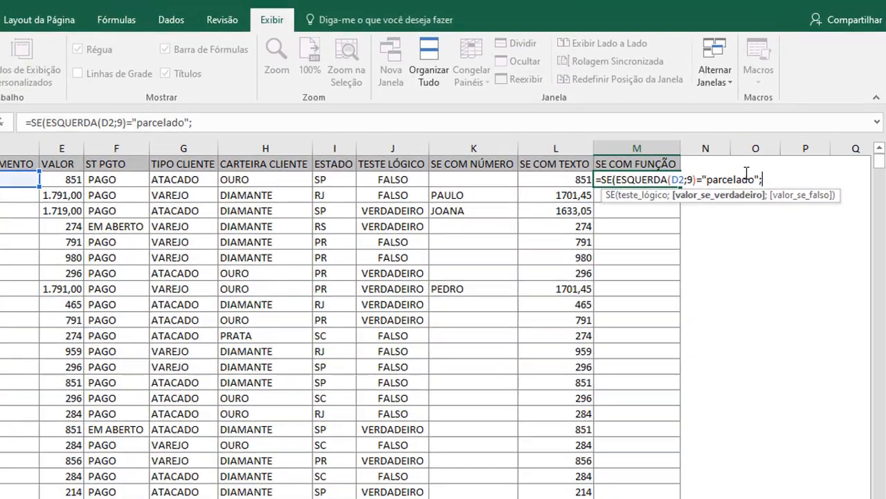
pyautogui.click(75, 179)
pyautogui.write('*')
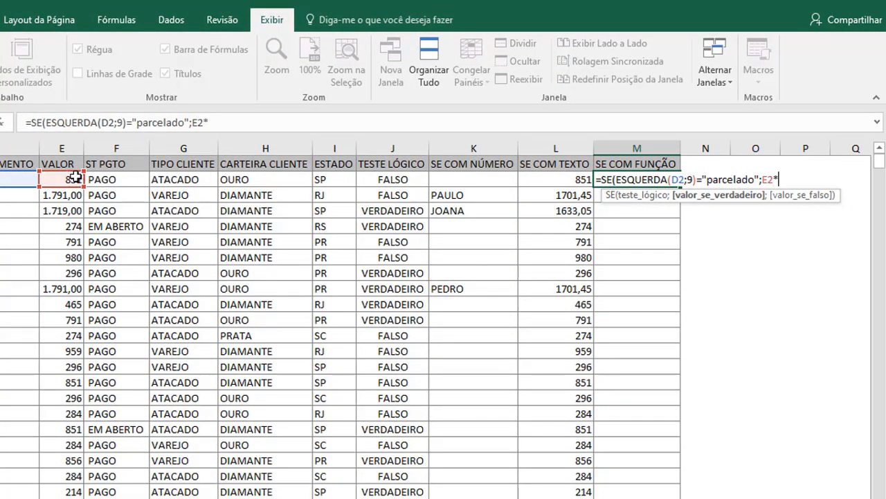
pyautogui.write('105%')
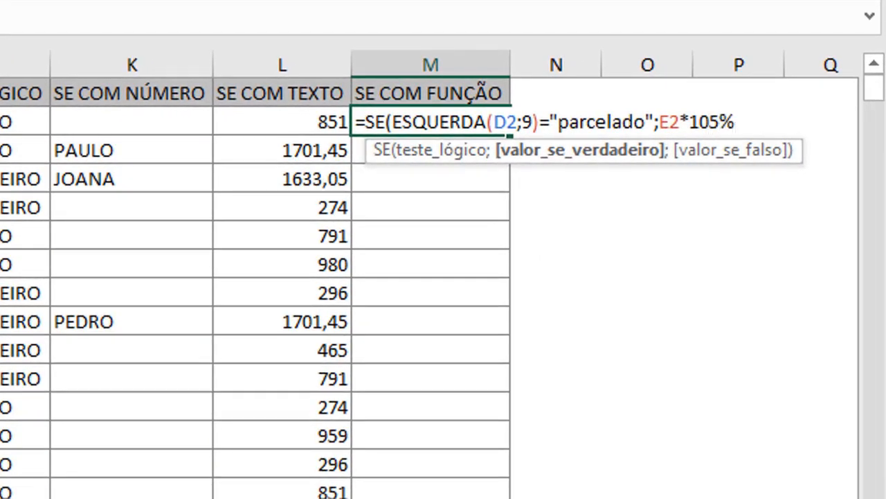
pyautogui.write(';')
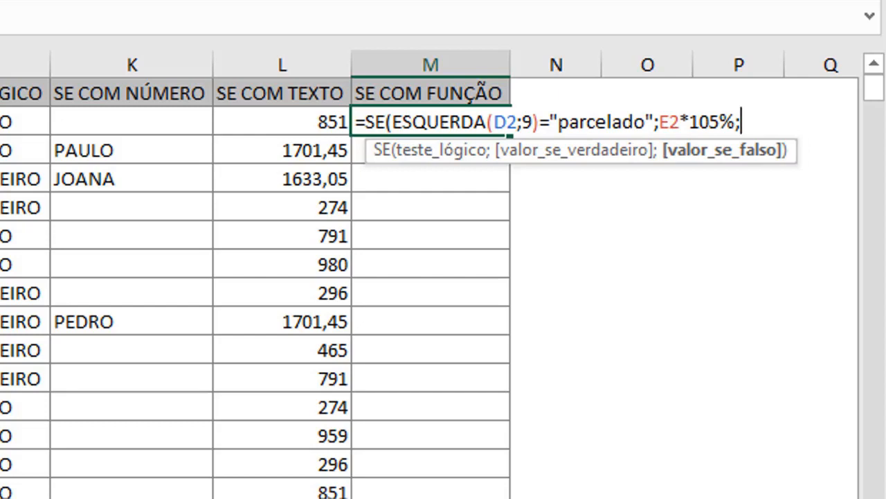
pyautogui.write('E2)')
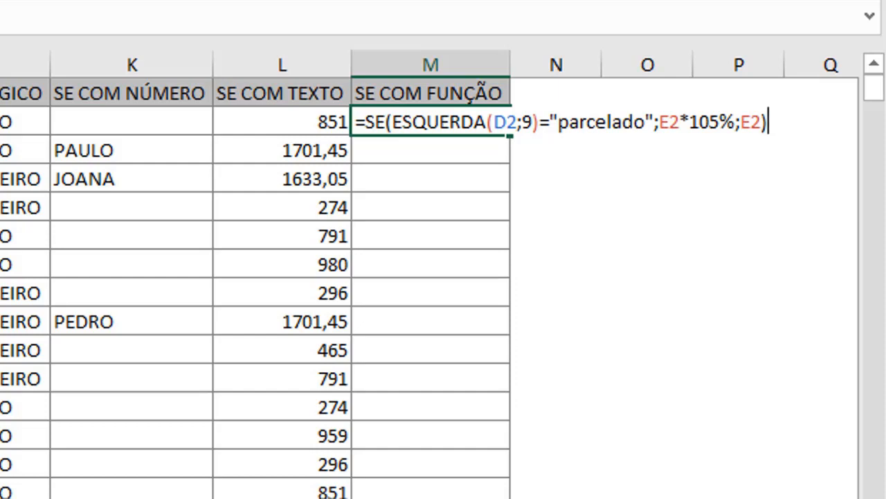
pyautogui.press('Return')
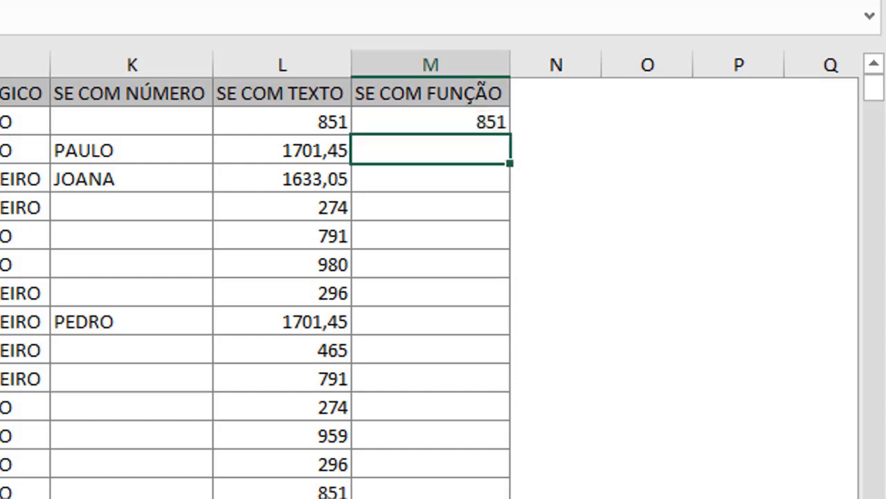
# Step: Fill the M2 formula down the SE COM FUNÇÃO column and check the values in the first PARCELADO rows
pyautogui.click(491, 117)
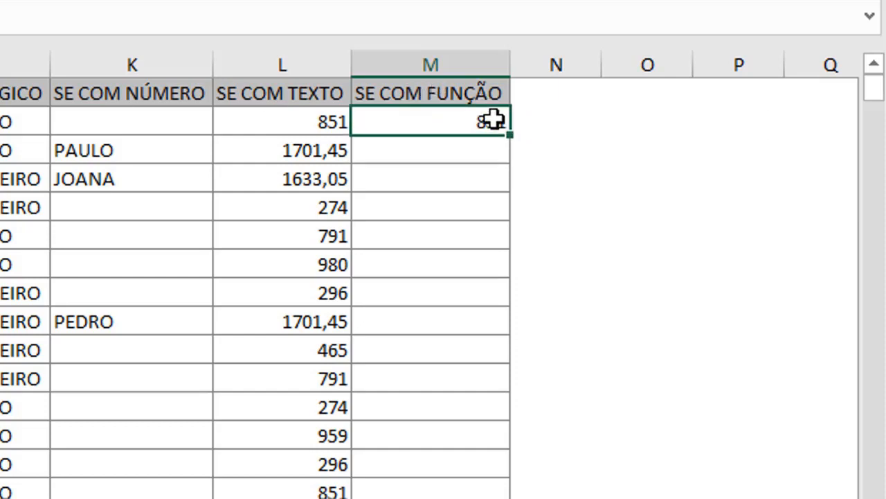
pyautogui.doubleClick(514, 131)
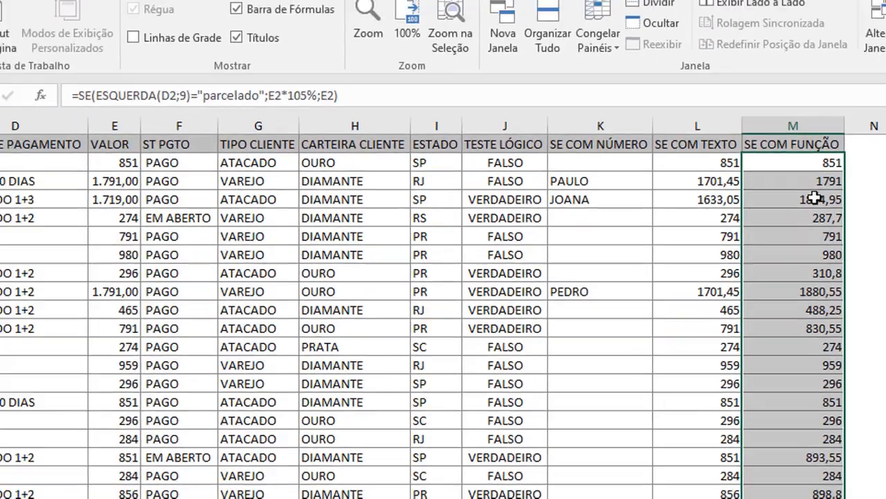
pyautogui.click(464, 179)
pyautogui.moveTo(846, 202)
pyautogui.mouseDown()
pyautogui.moveTo(848, 209)
pyautogui.moveTo(768, 219)
pyautogui.moveTo(578, 226)
pyautogui.moveTo(567, 218)
pyautogui.moveTo(176, 221)
pyautogui.mouseUp()
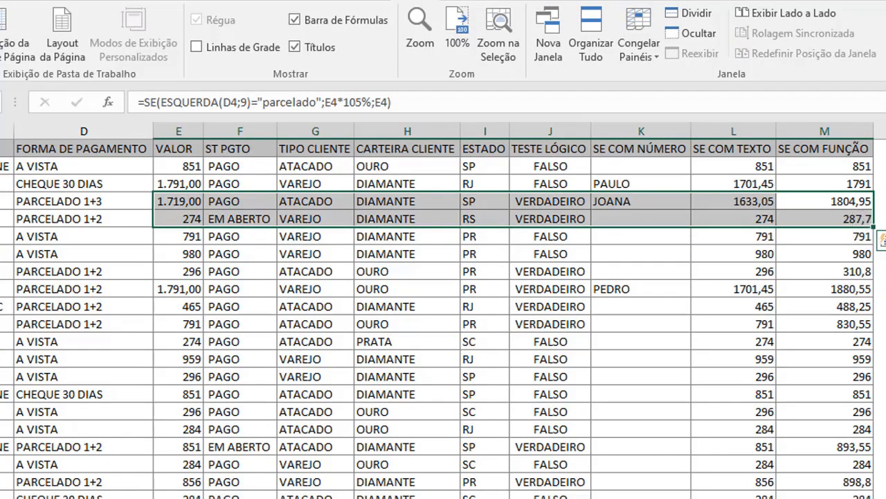
pyautogui.click(881, 219)
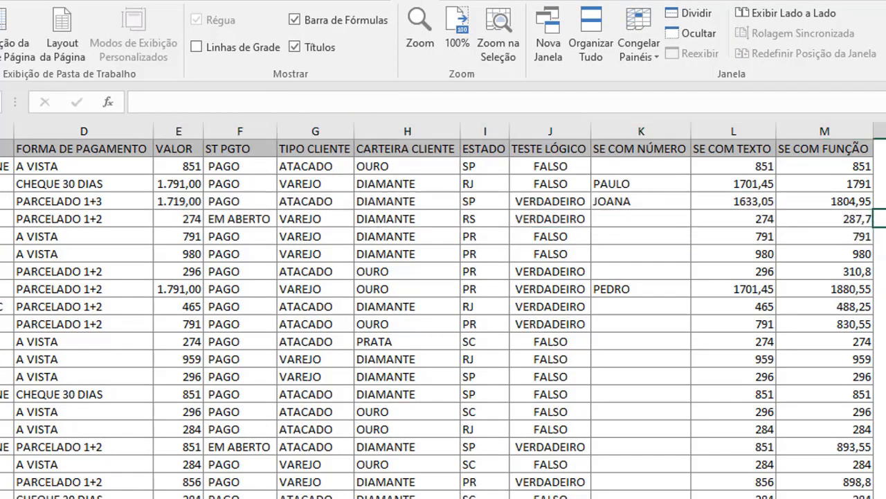
# Step: Open the SE formula in cell M2 under SE COM FUNÇÃO to review its arguments
pyautogui.click(831, 165)
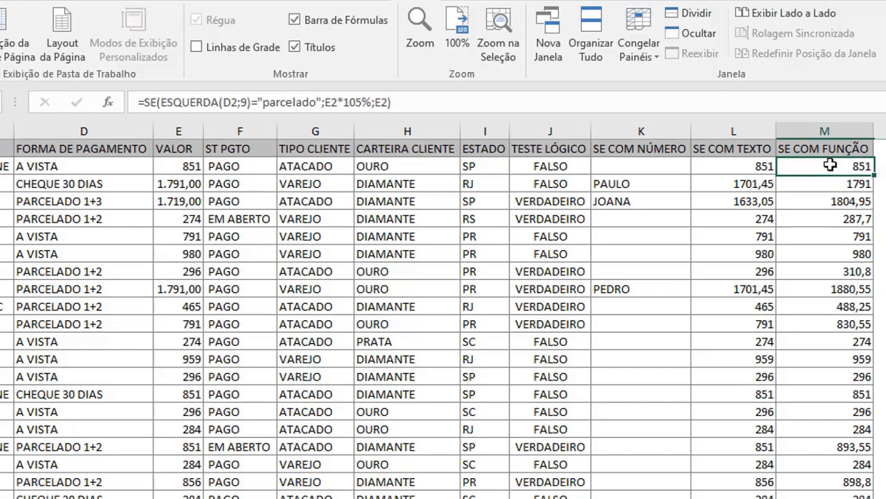
pyautogui.doubleClick(832, 165)
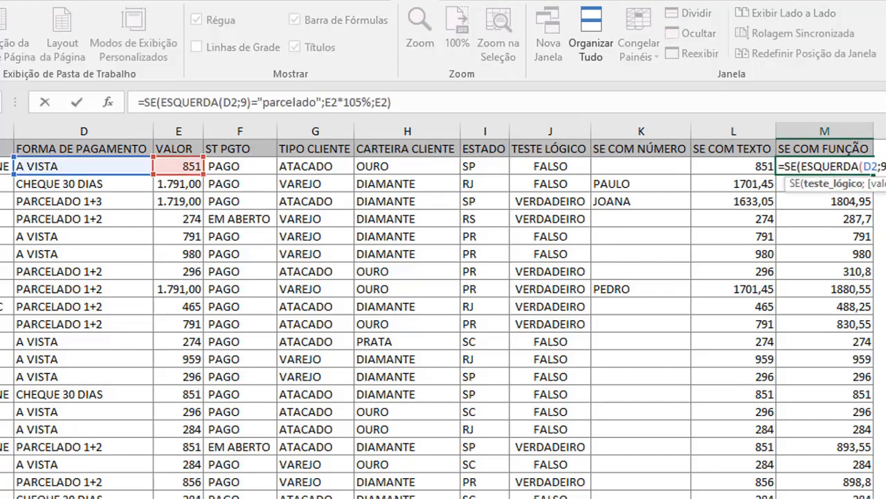